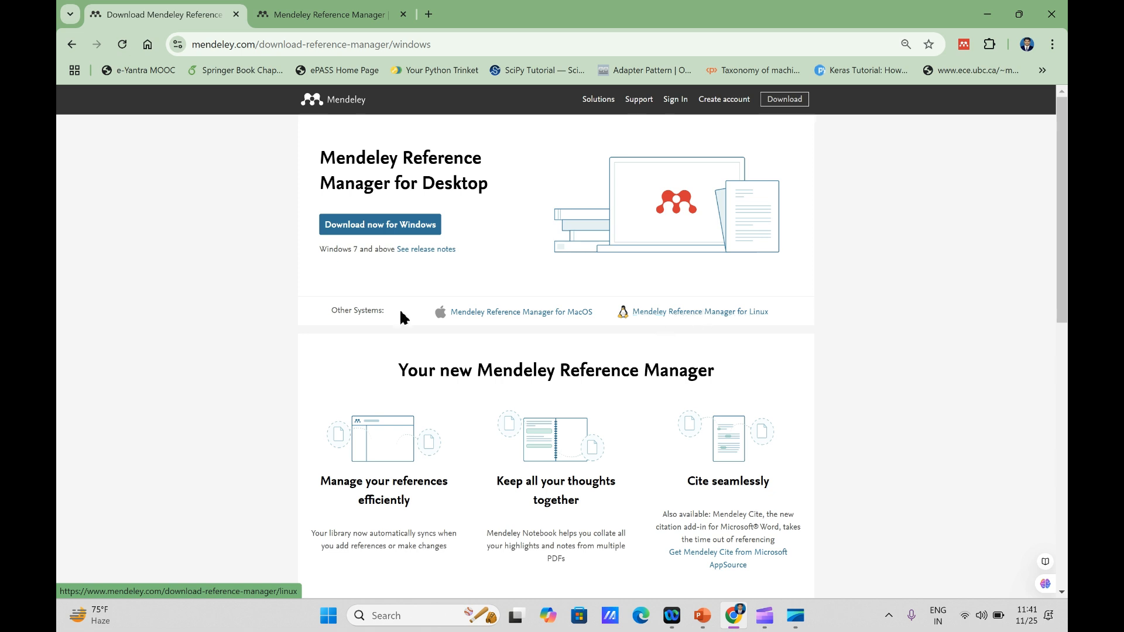
Sign in to Mendeley from the Reference Manager page, filling in the account's saved password
left_click(341, 18)
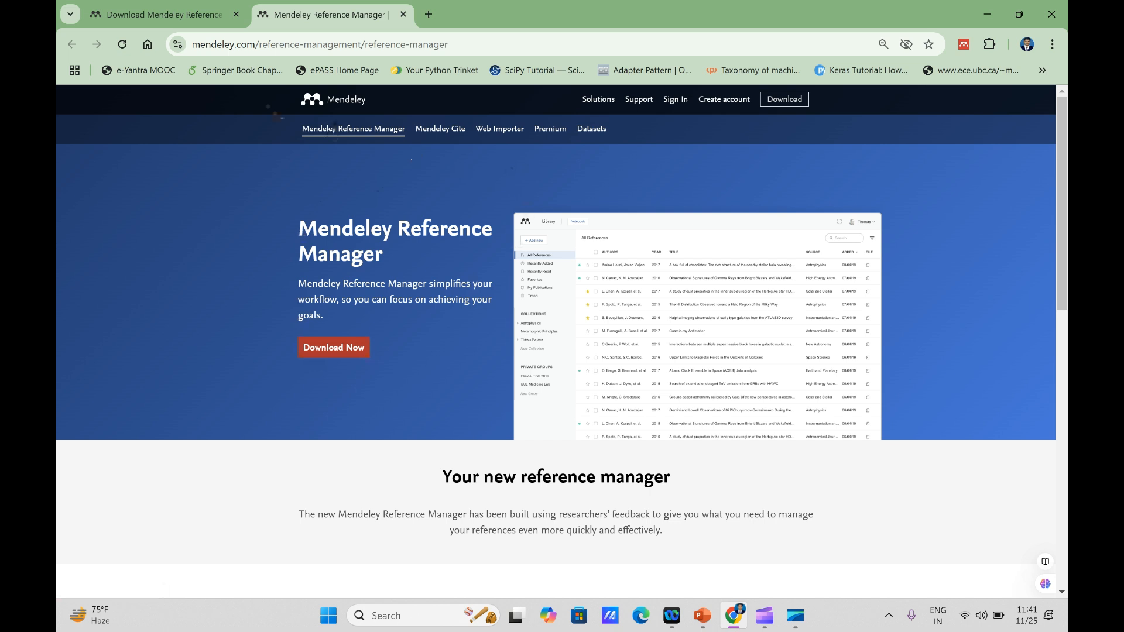
left_click(674, 100)
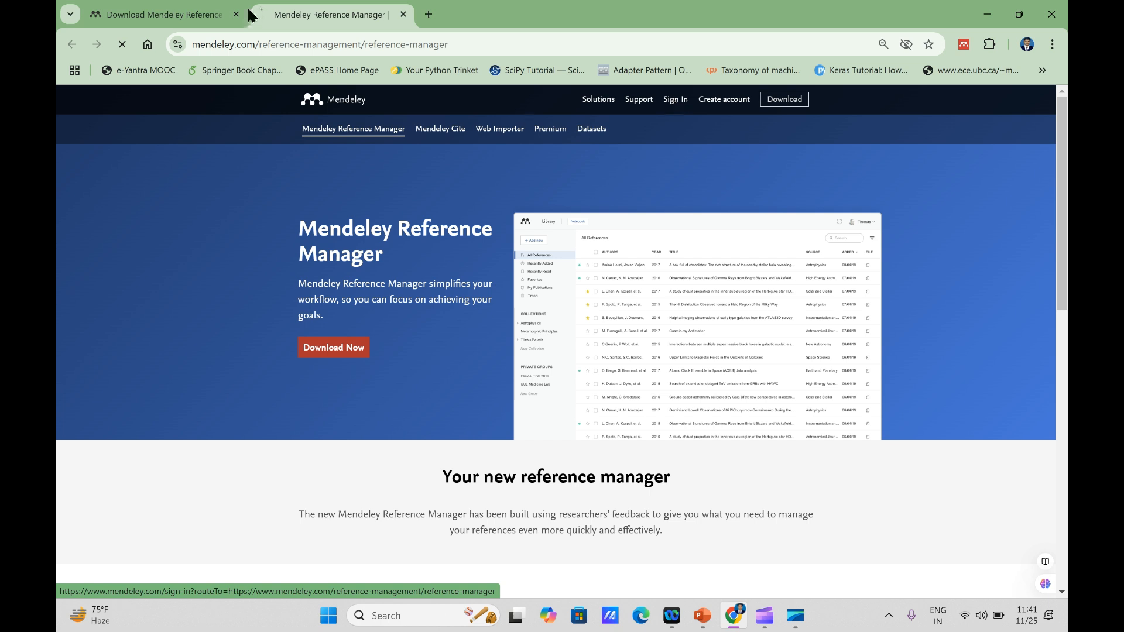
left_click(196, 10)
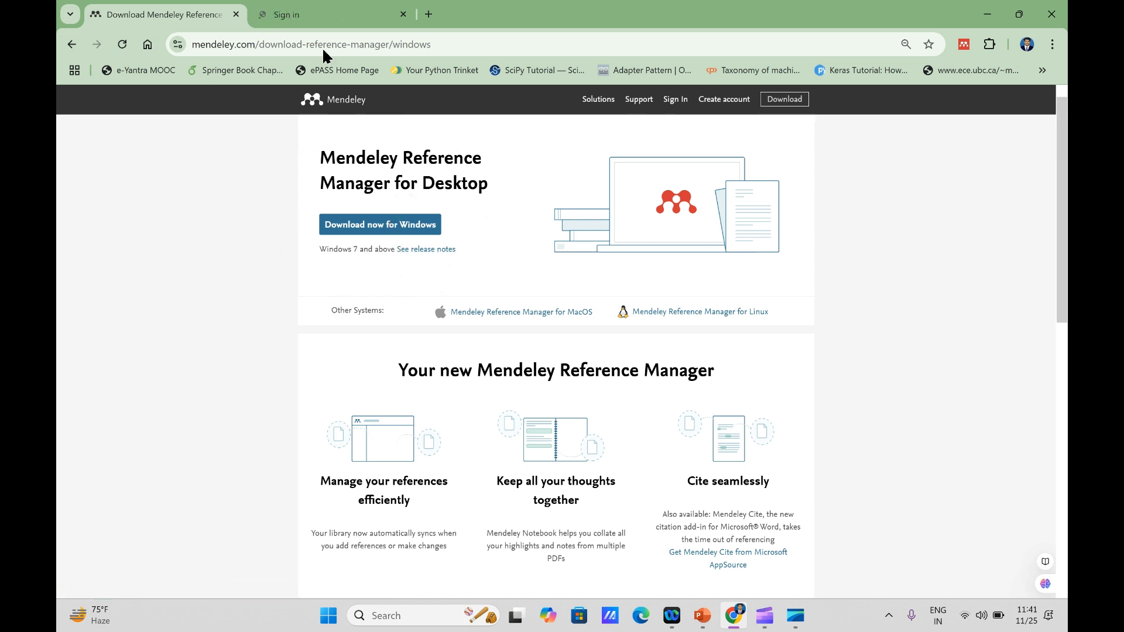
left_click(324, 17)
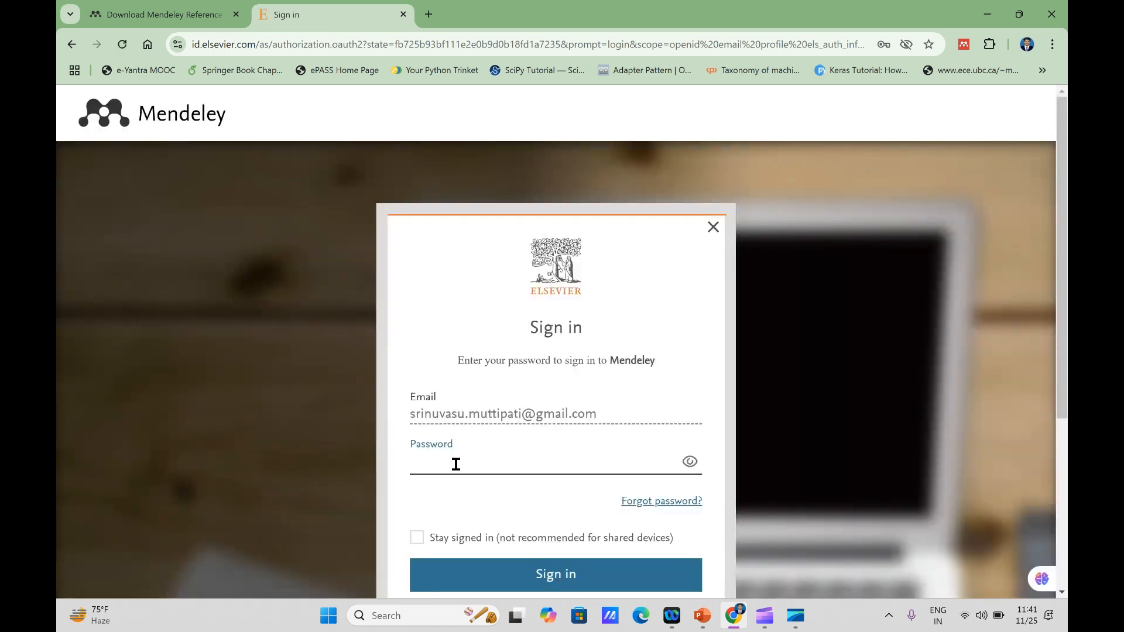
left_click(455, 465)
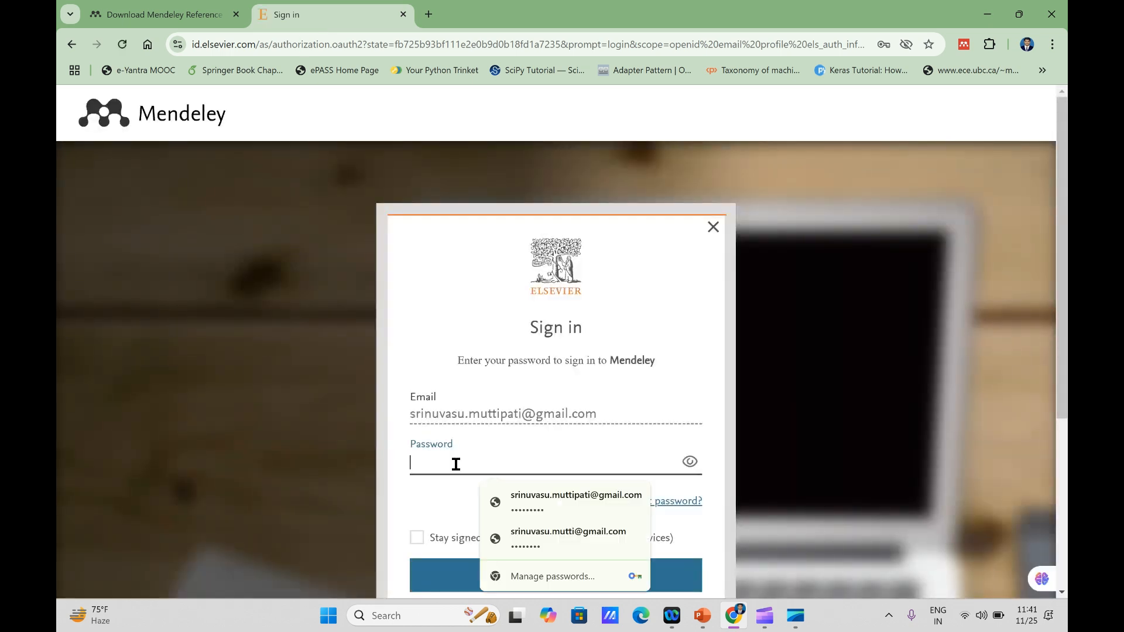
left_click(542, 504)
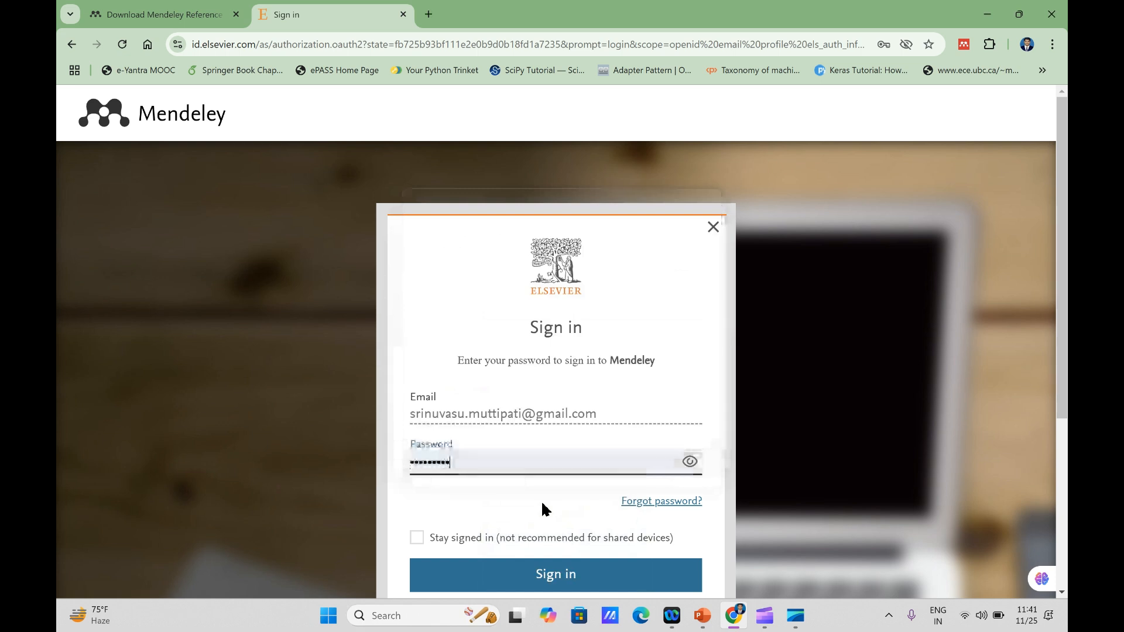
left_click(549, 575)
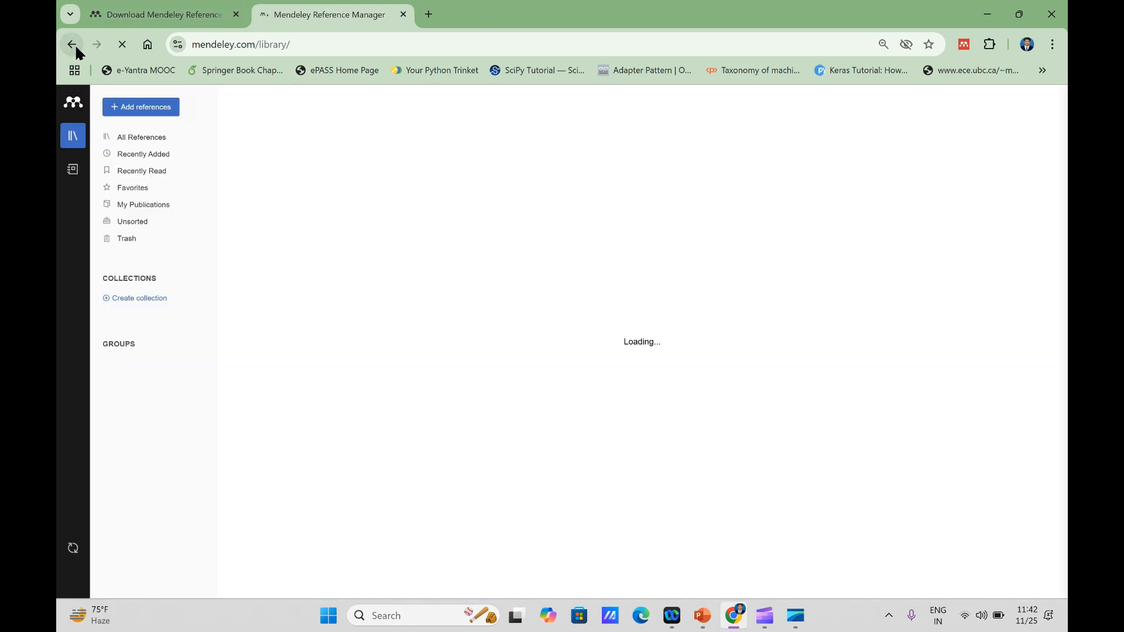
Go back to the Mendeley Reference Manager product page and open the Mendeley Cite page in a new tab
left_click(73, 45)
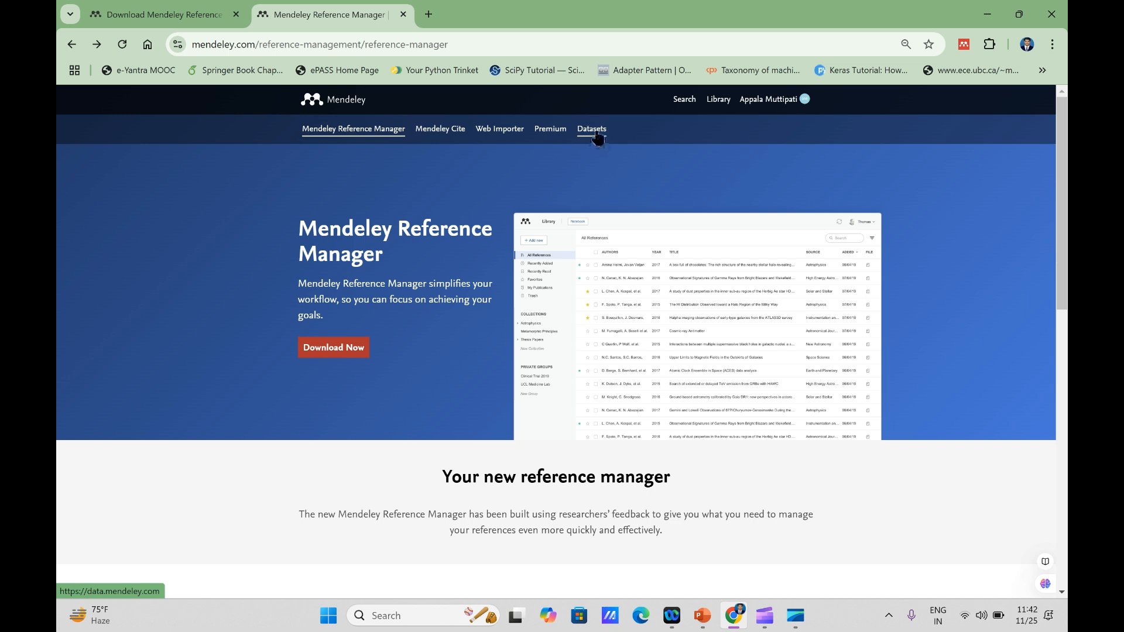
right_click(433, 136)
left_click(458, 146)
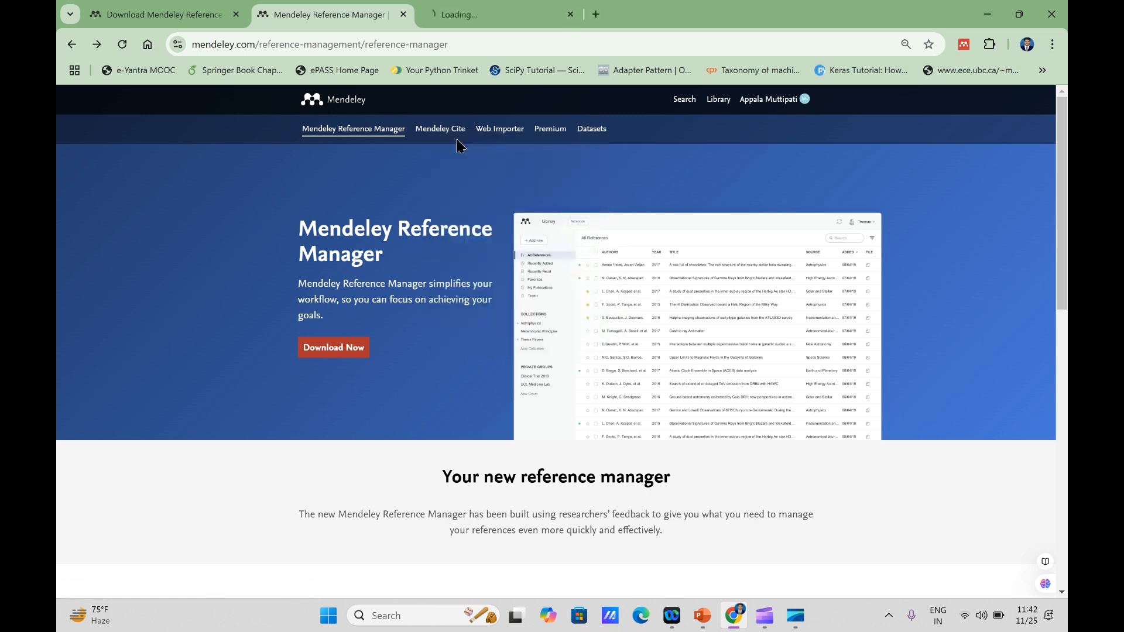
left_click(495, 13)
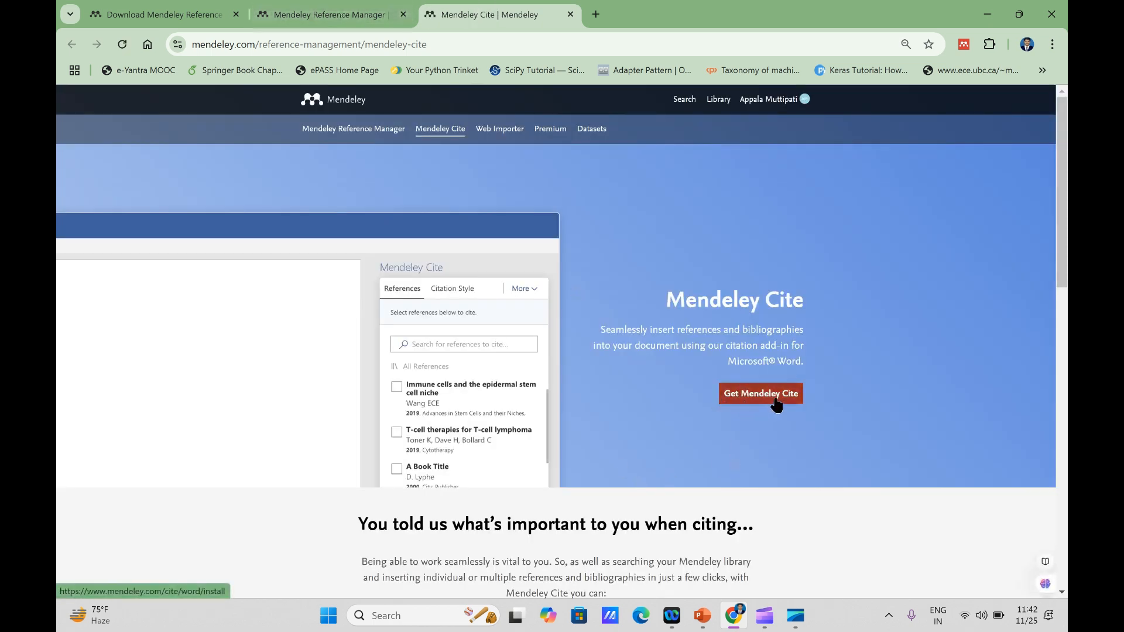
Open the Mendeley library from the Reference Manager page and bring up the form for adding a reference manually
left_click(351, 14)
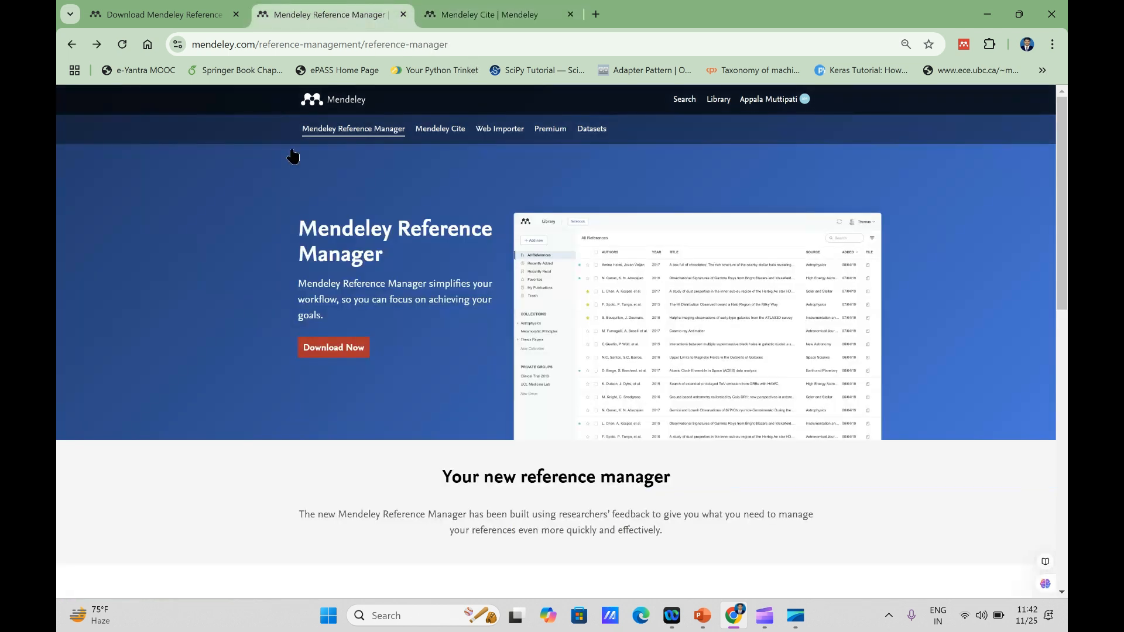
left_click(717, 99)
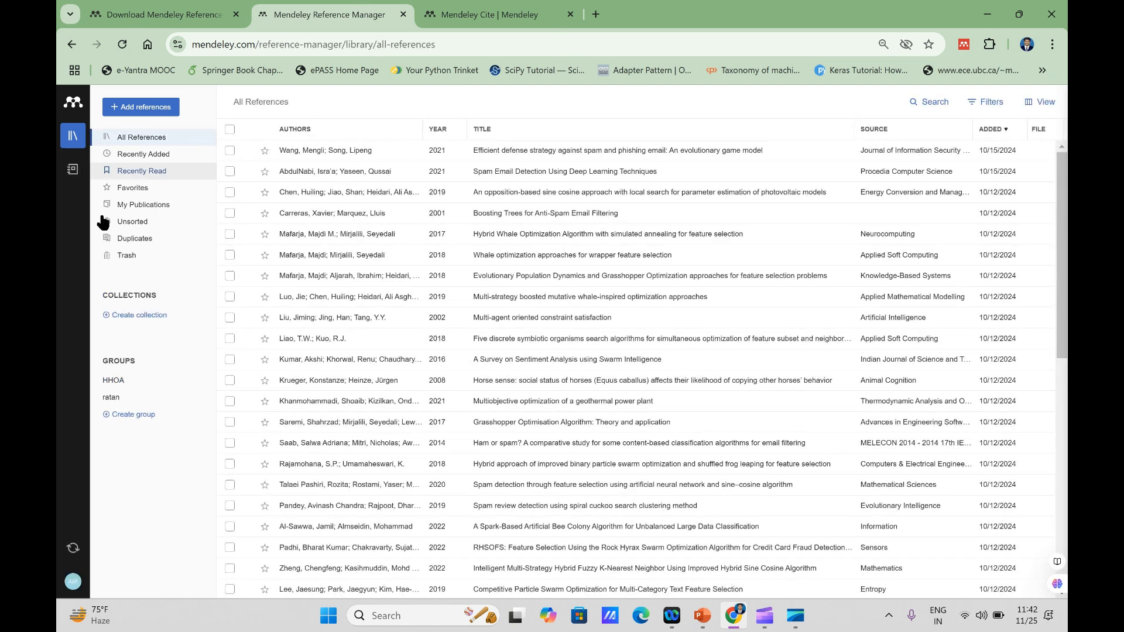
left_click(122, 108)
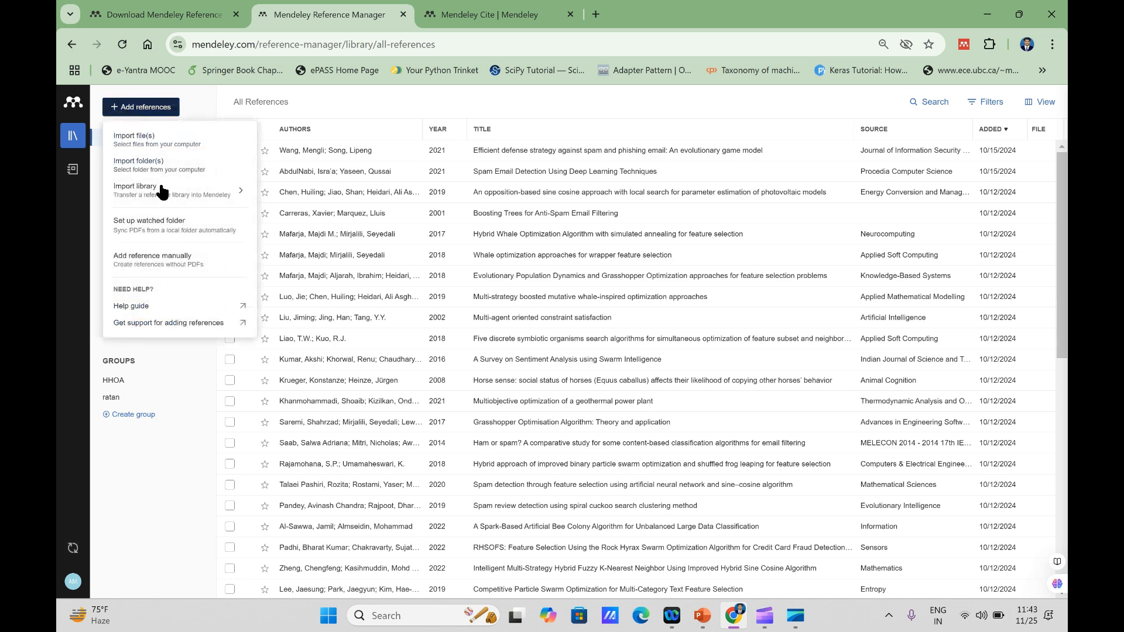
mouse_move(141, 189)
left_click(148, 260)
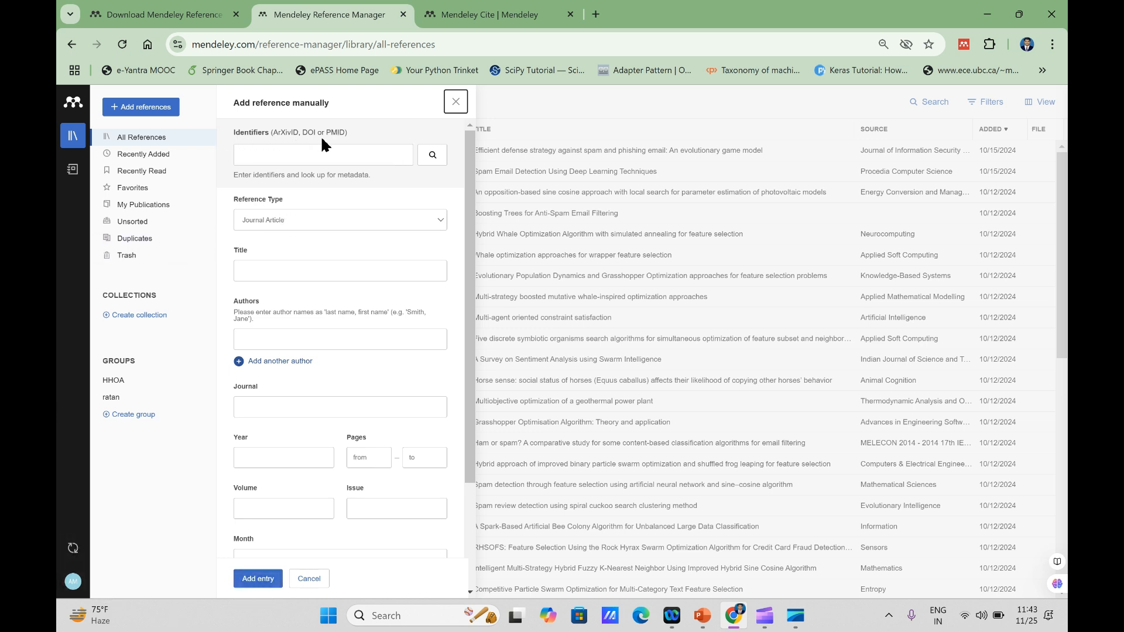
Open google.com in a new browser tab
left_click(596, 15)
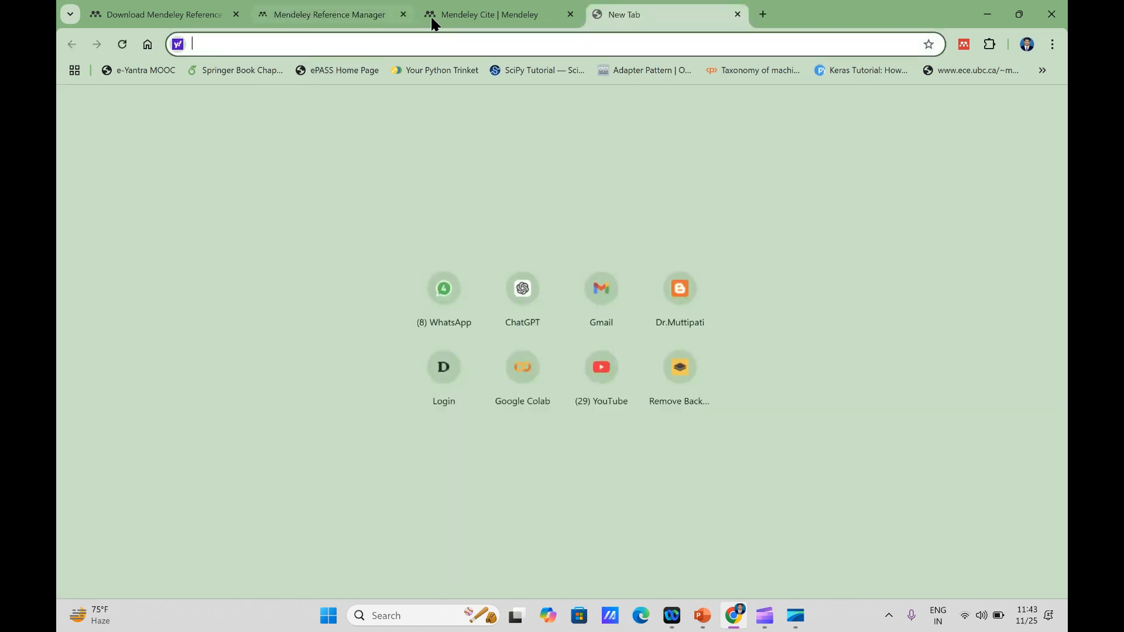
type("google.com")
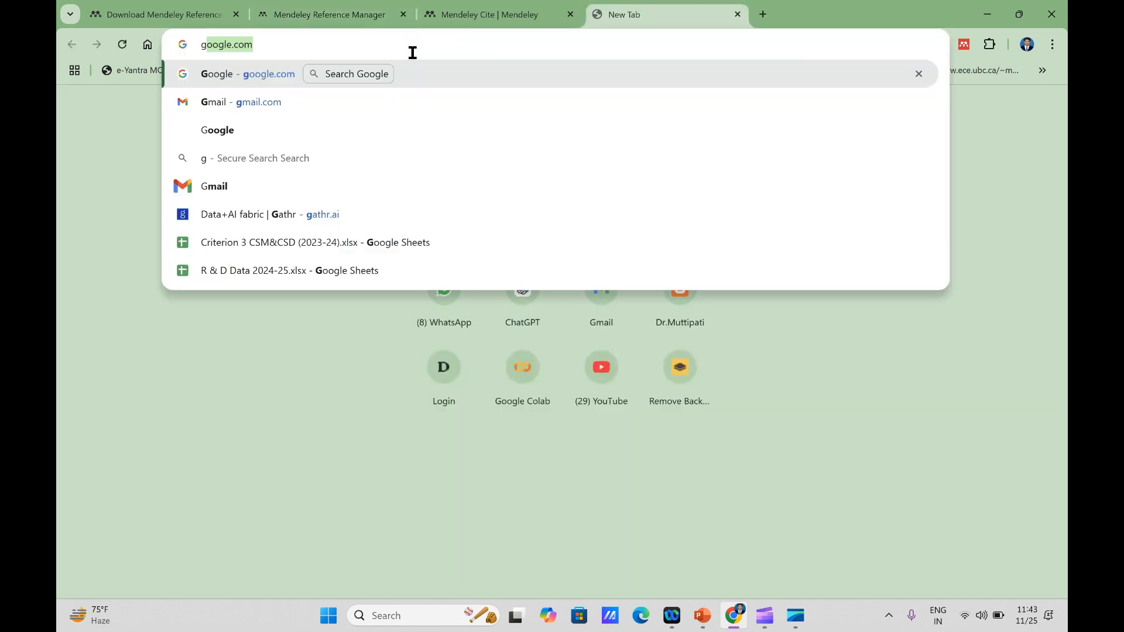
key("Return")
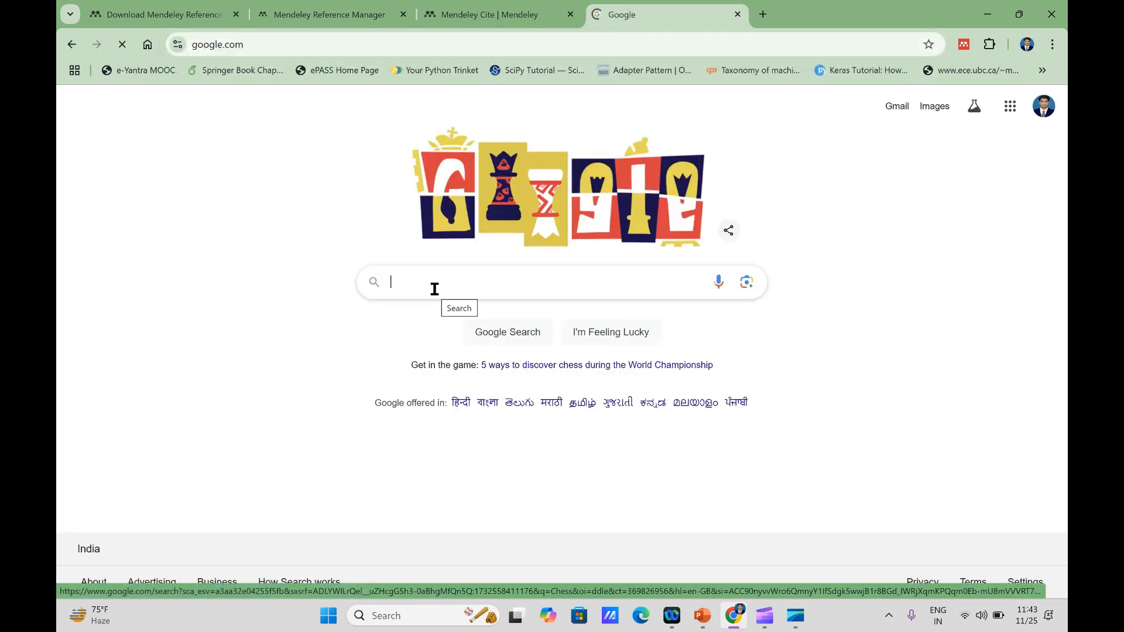
Search Google for "deep learning ieee papers"
type("dee")
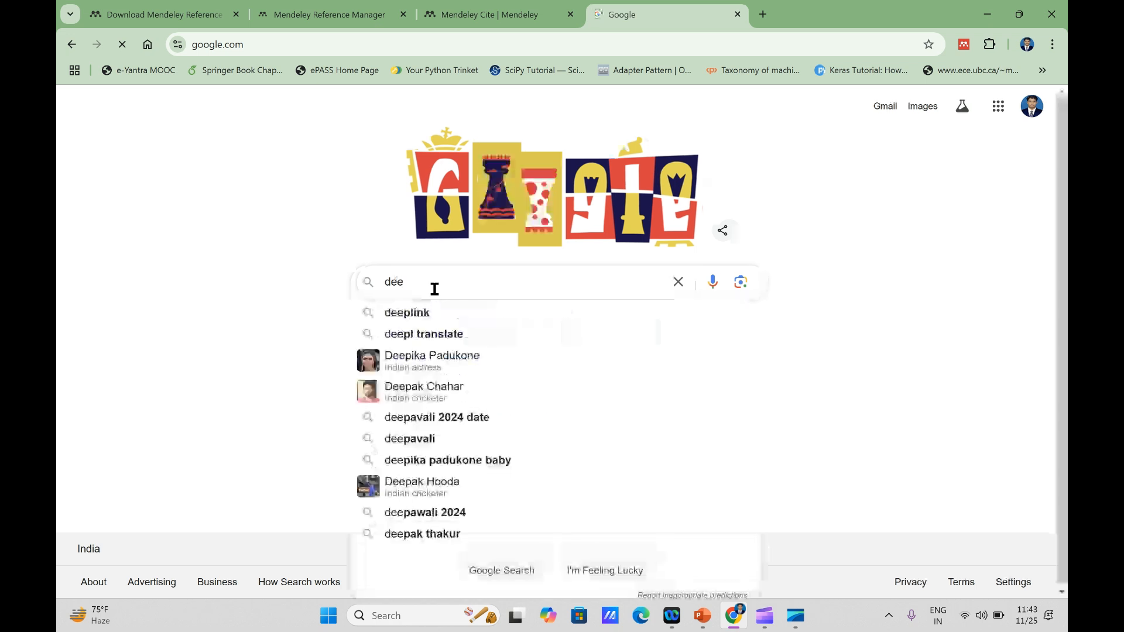
type("plearning ")
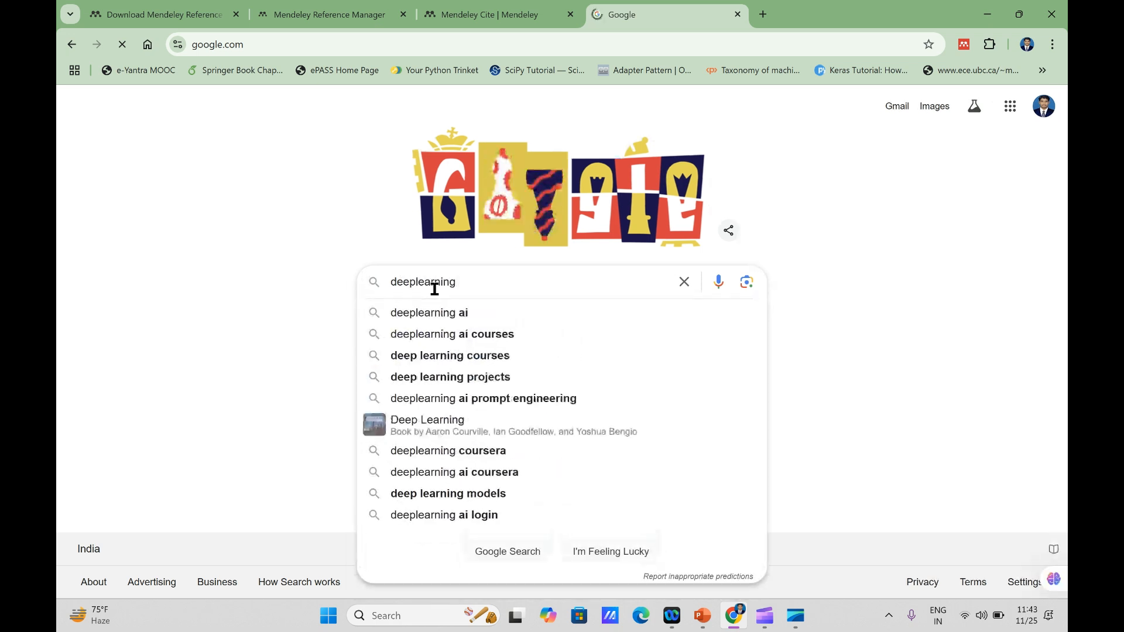
type("in")
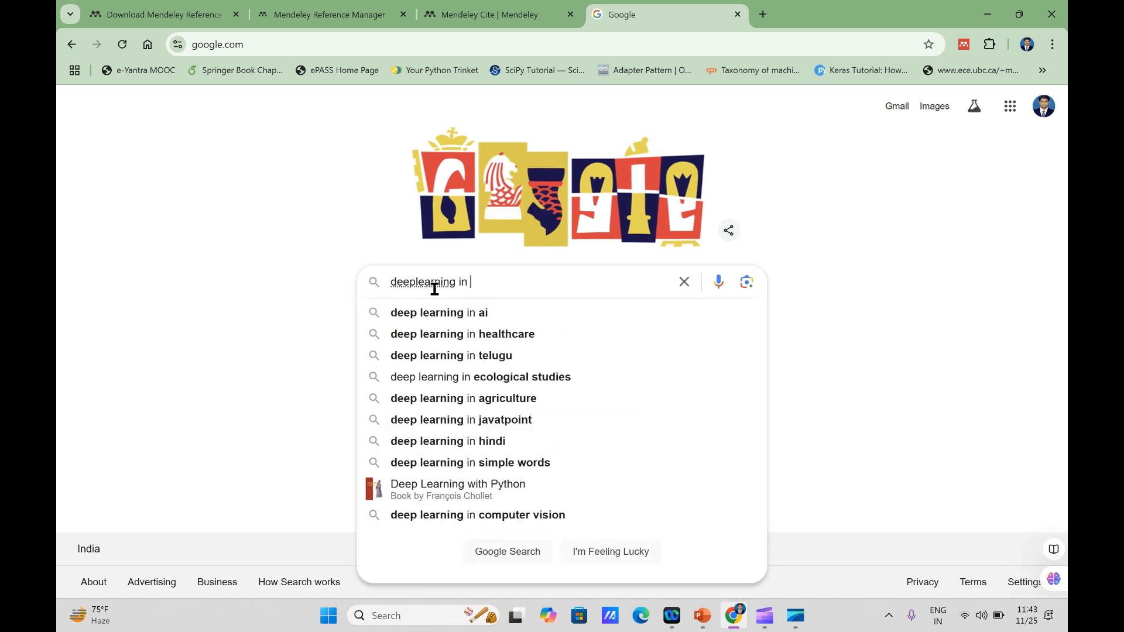
type(" E")
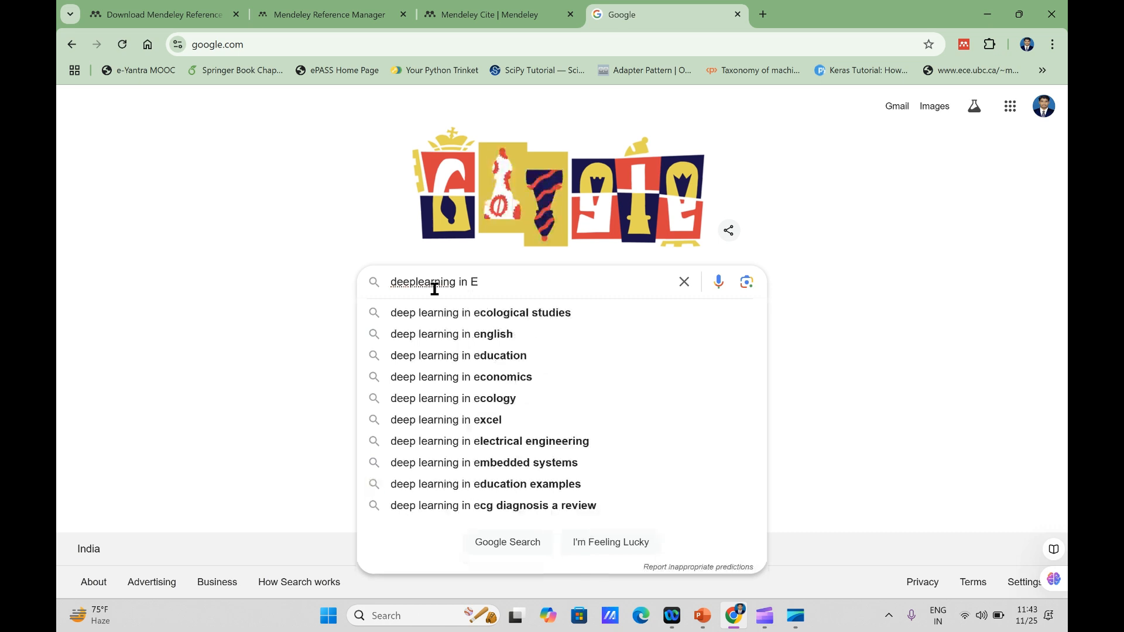
type("E")
key("BackSpace")
key("BackSpace")
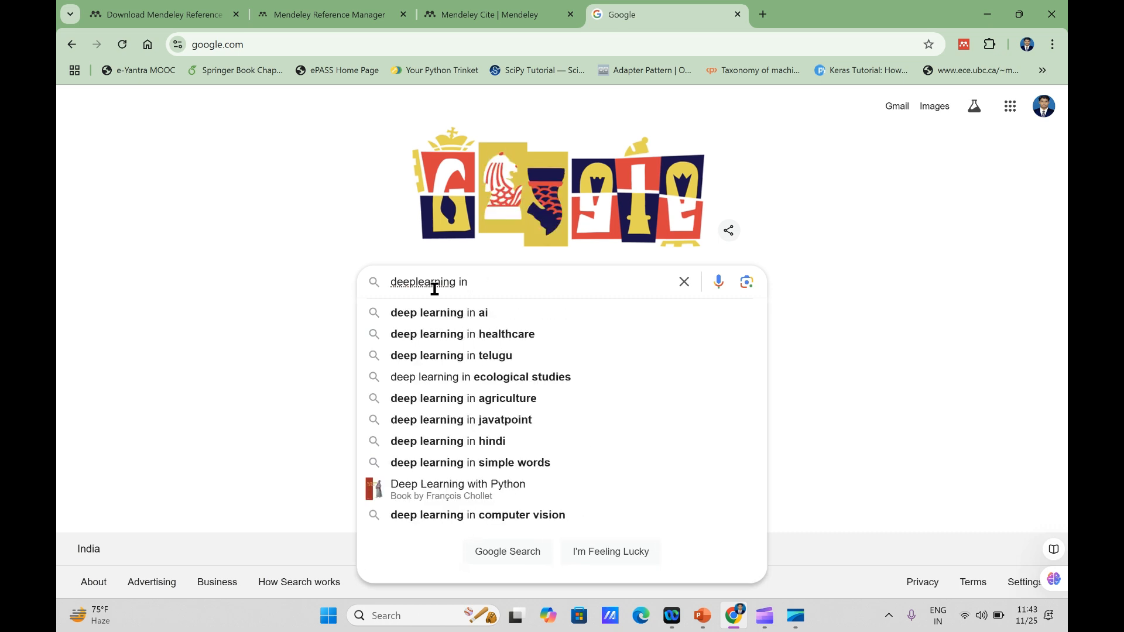
type("IEE")
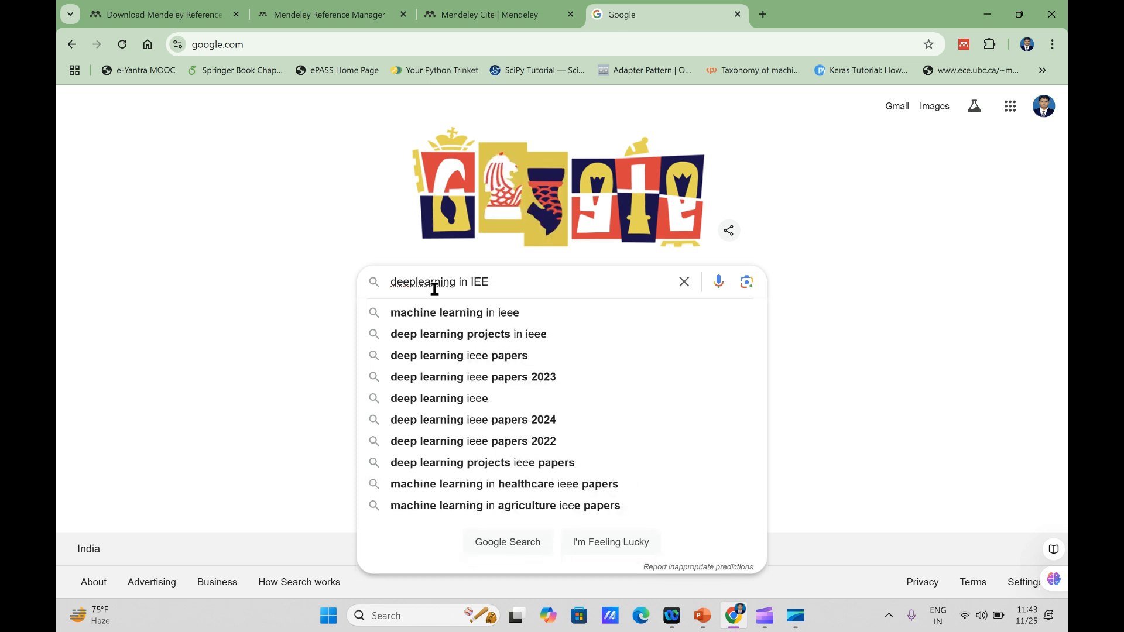
type("E")
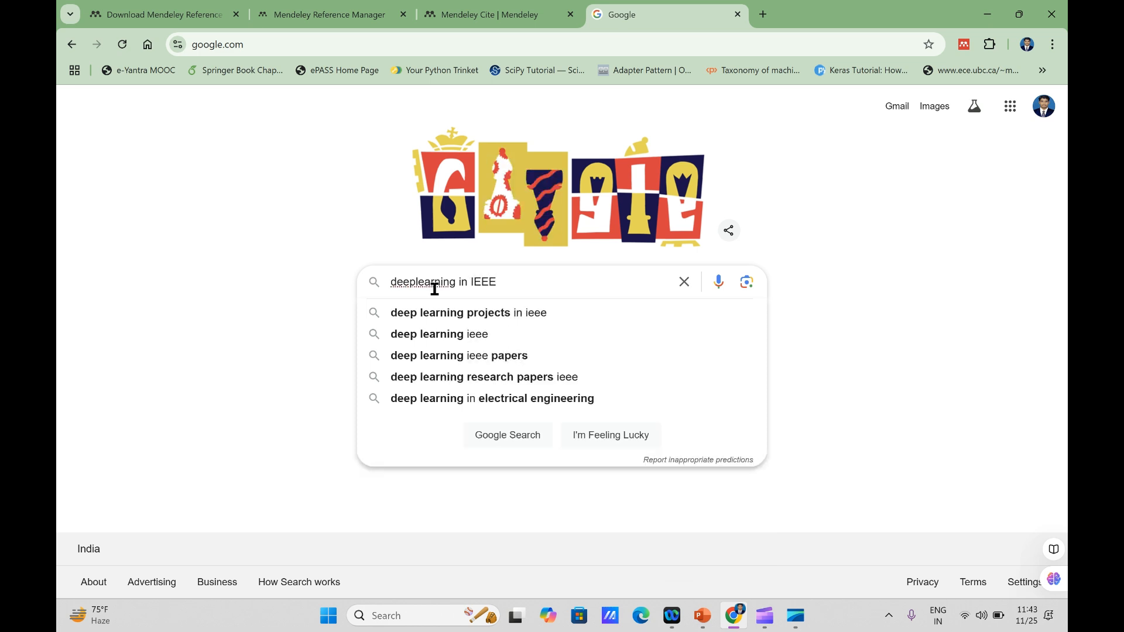
key("Down")
key("Down")
key("Down")
key("Return")
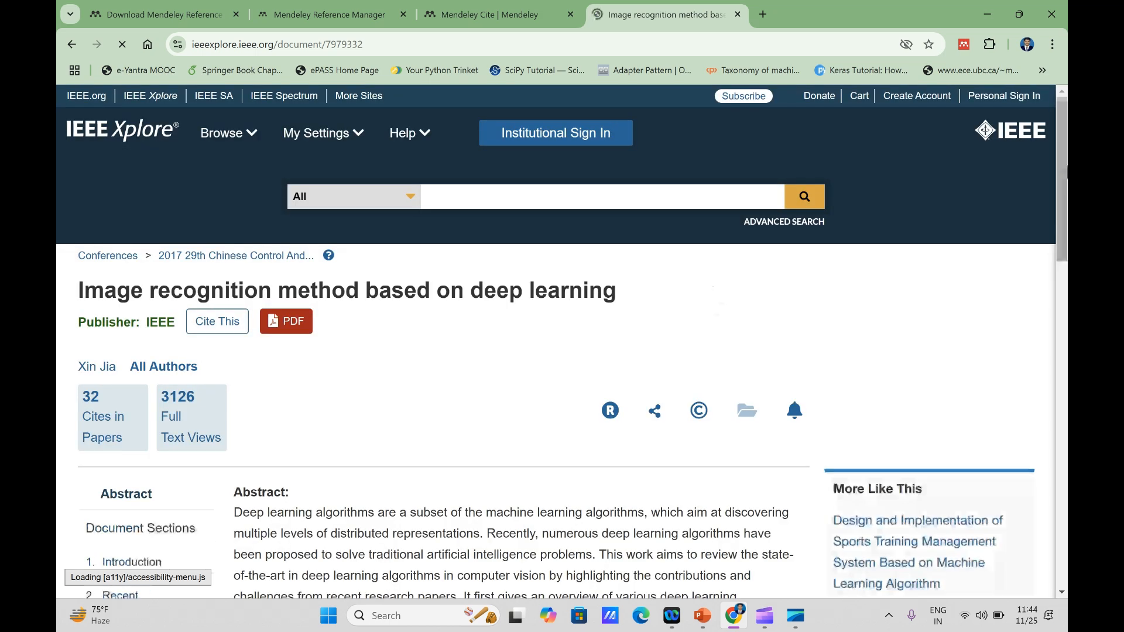
Copy the DOI 10.1109/CCDC.2017.7979332 from the IEEE Xplore page of "Image recognition method based on deep learning"
left_click_drag(1056, 191, 1057, 237)
scroll(1053, 234, "down", 2)
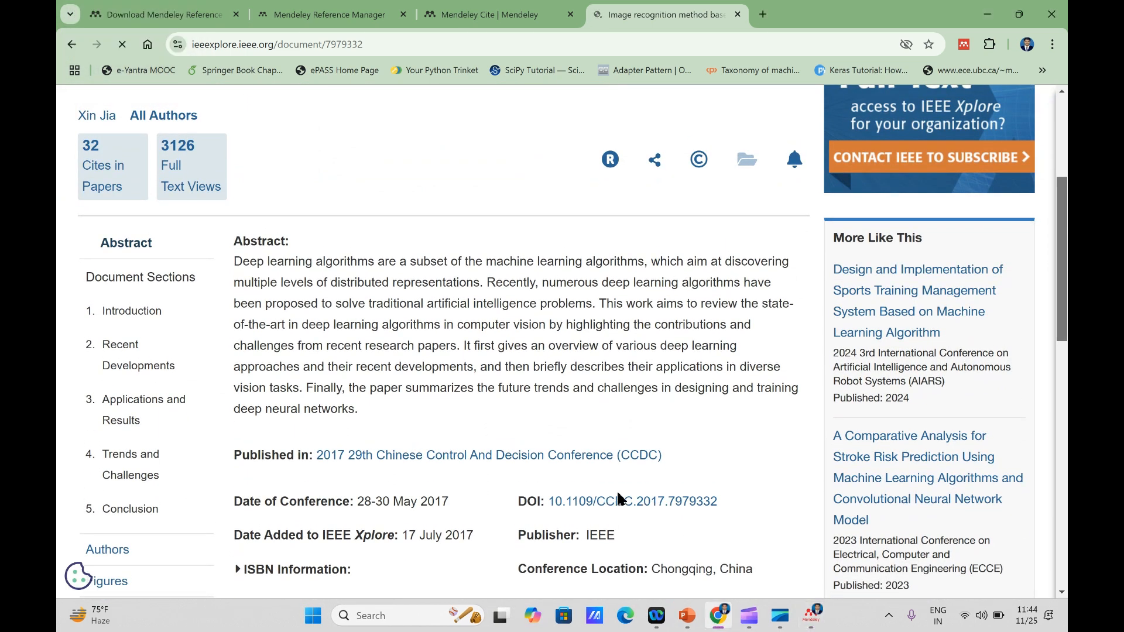
left_click_drag(614, 501, 357, 501)
key("ctrl+c")
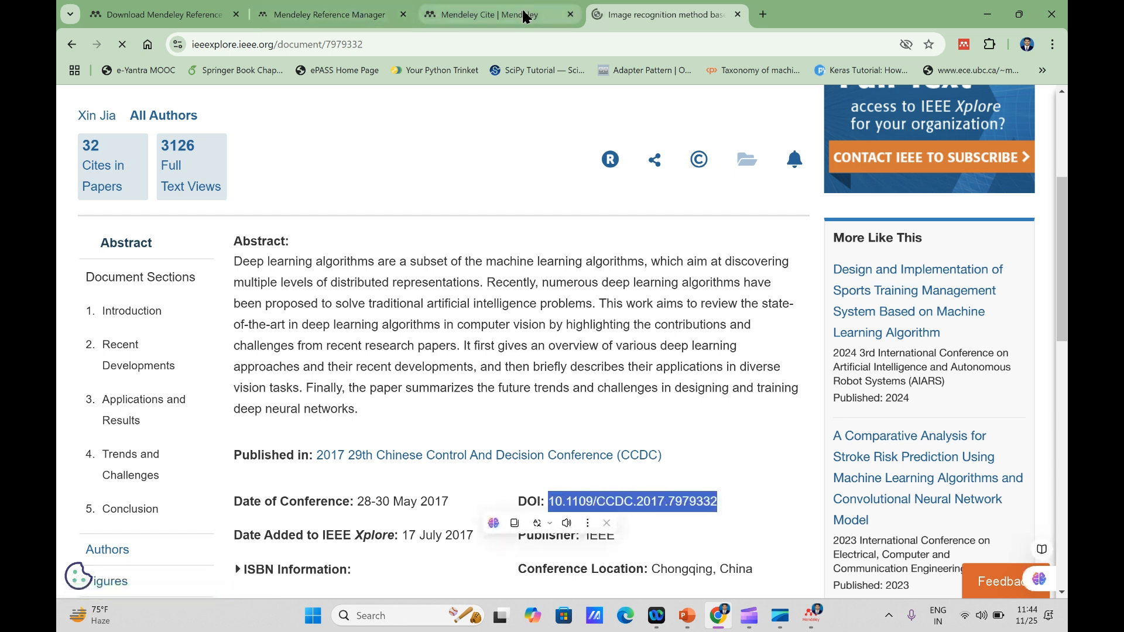
Look up the metadata for DOI 10.1109/CCDC.2017.7979332 in Mendeley's manual reference form
left_click(353, 20)
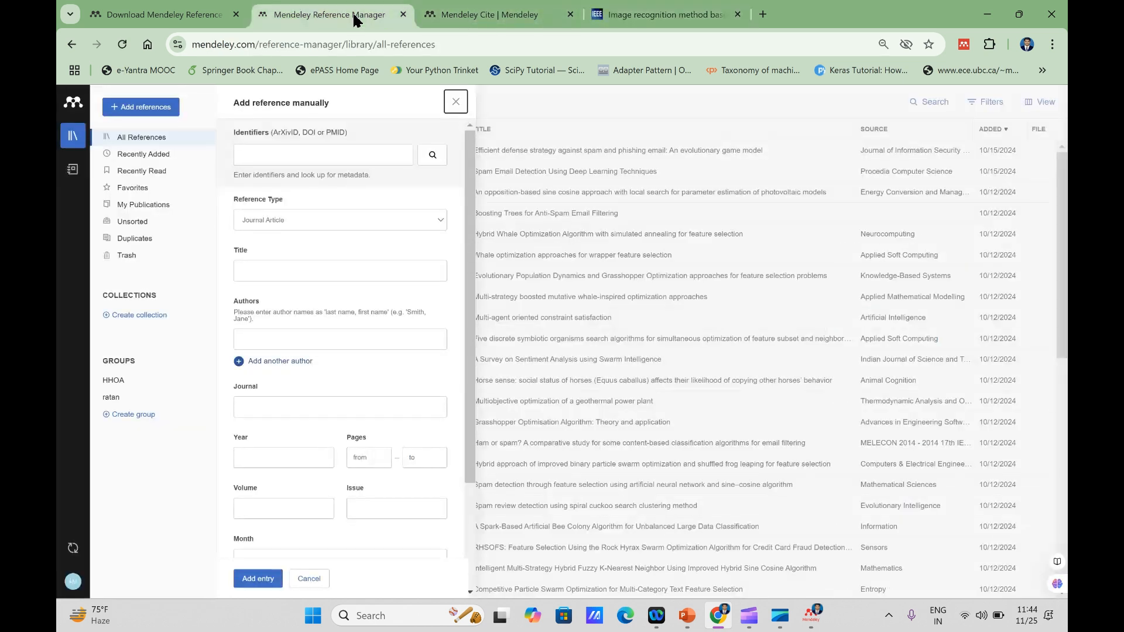
left_click(282, 151)
key("ctrl+v")
left_click(432, 155)
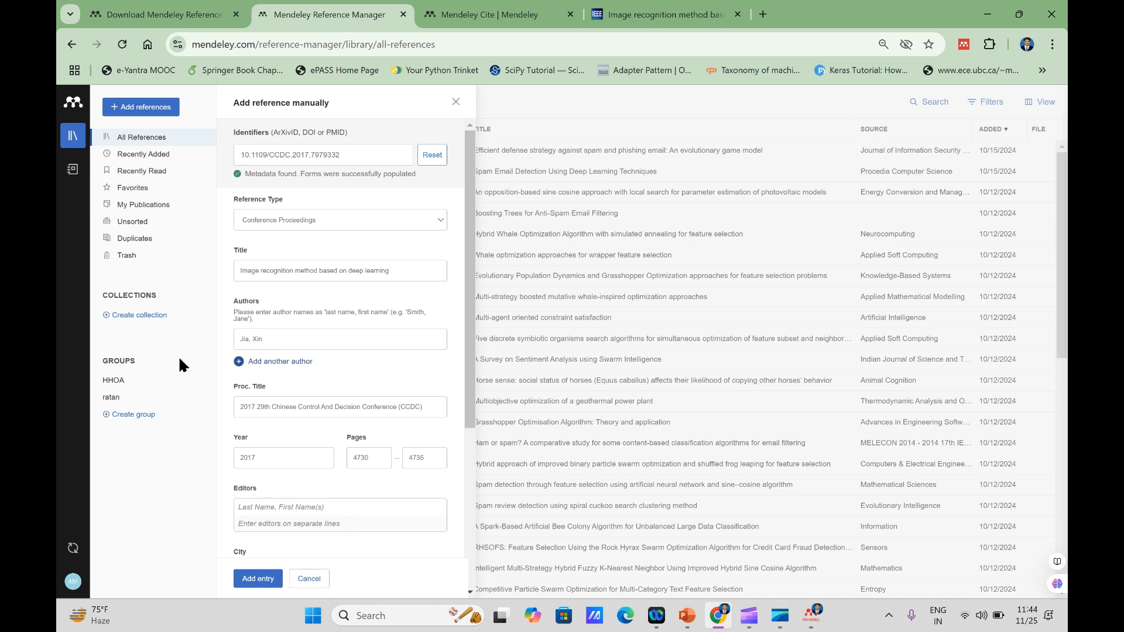
Create a new group named Images in the library
left_click(120, 419)
type("dee")
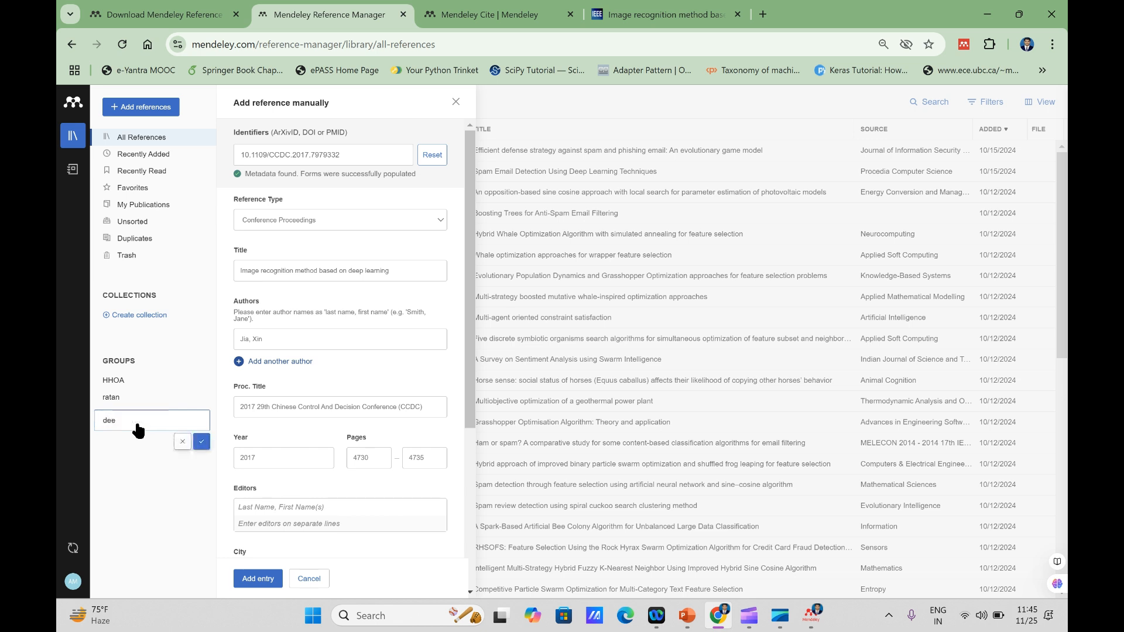
type("pllearing")
key("BackSpace")
key("BackSpace")
key("BackSpace")
key("BackSpace")
key("BackSpace")
key("BackSpace")
key("BackSpace")
key("BackSpace")
key("BackSpace")
key("BackSpace")
key("BackSpace")
type("inage")
key("BackSpace")
key("BackSpace")
key("BackSpace")
key("BackSpace")
key("BackSpace")
type("Images")
key("Return")
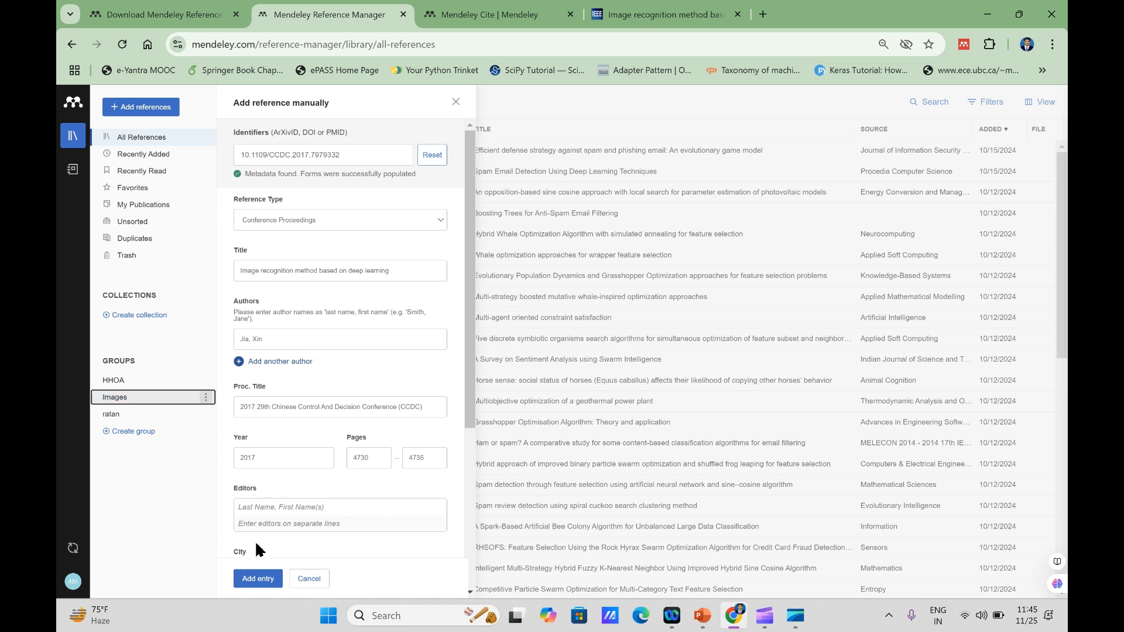
Cancel the manual reference form and try to add "Efficient defense strategy against spam and phishing email" to the Images group
left_click(309, 580)
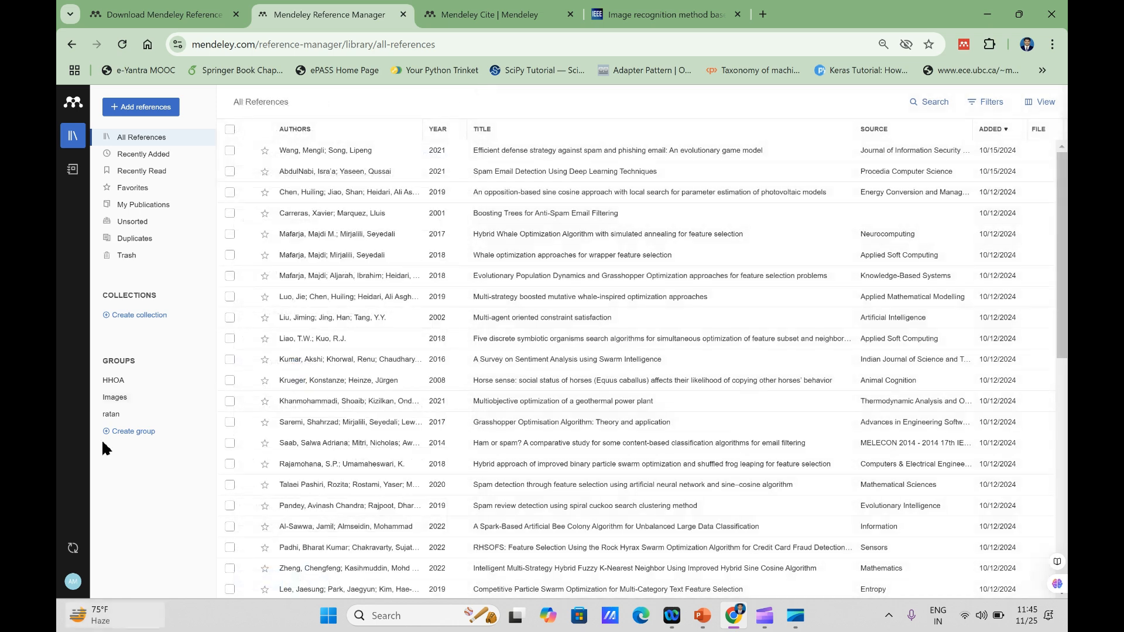
left_click(230, 151)
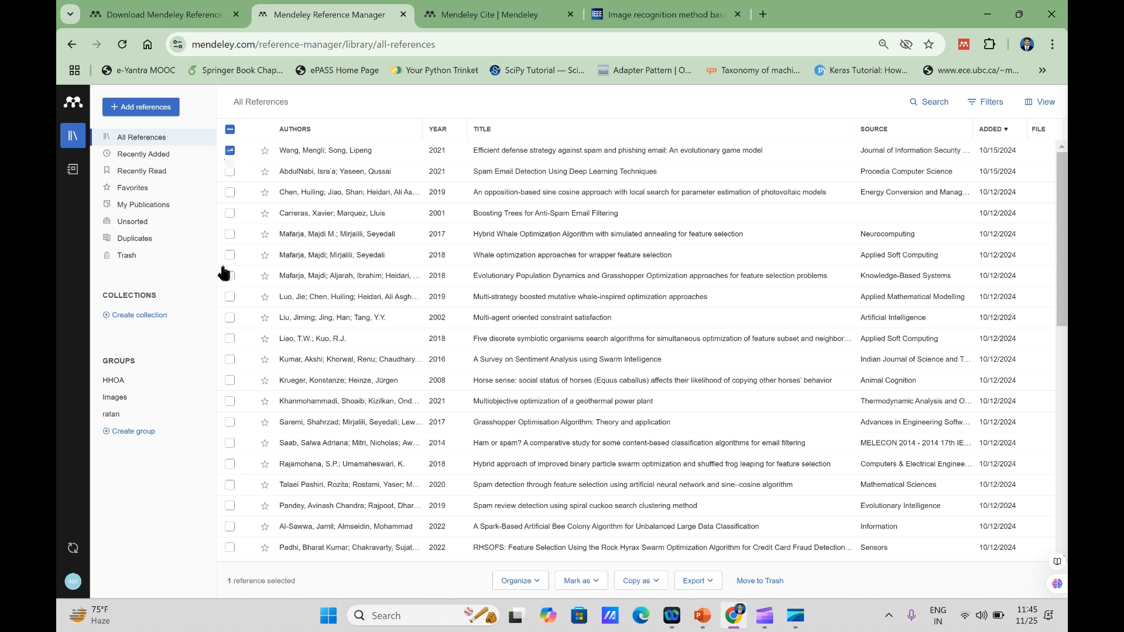
left_click(538, 582)
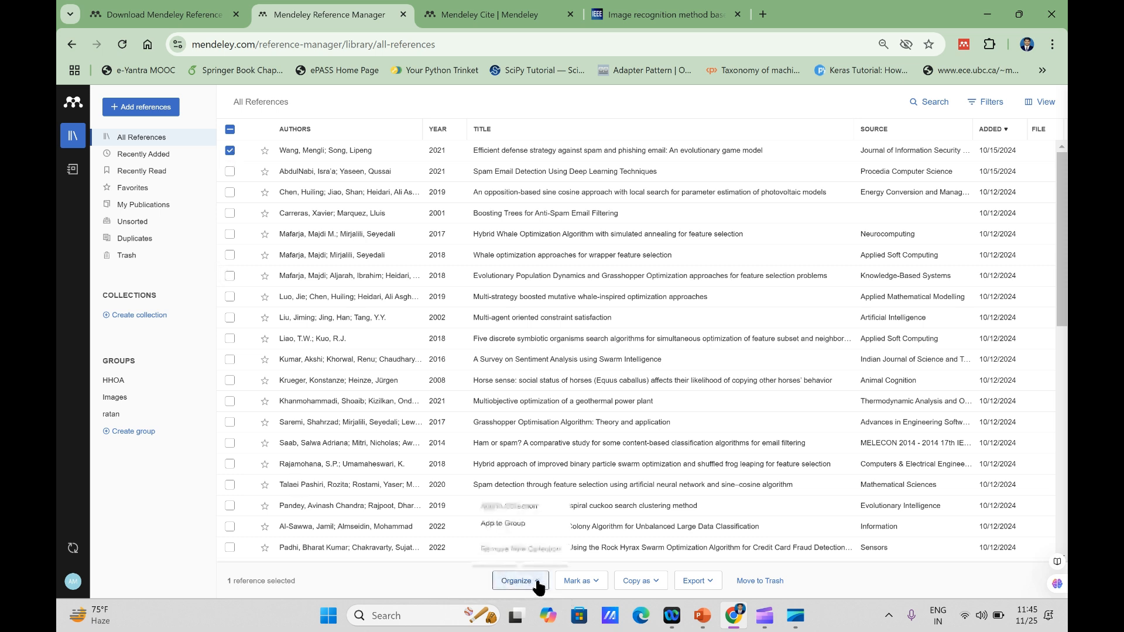
left_click(515, 525)
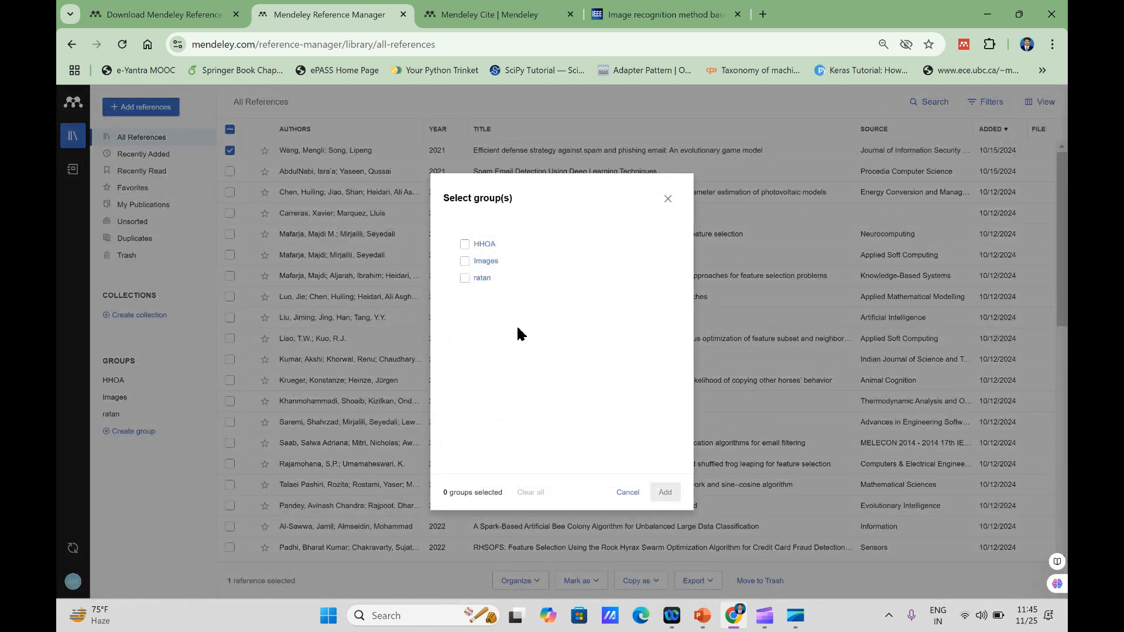
left_click(465, 261)
left_click(664, 494)
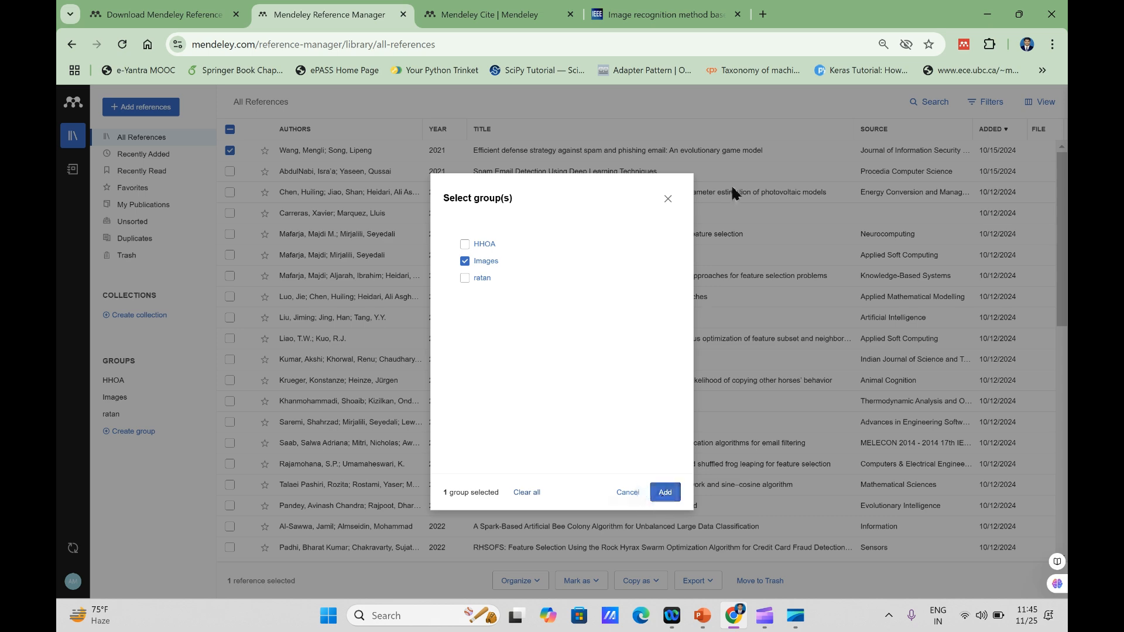
left_click(667, 199)
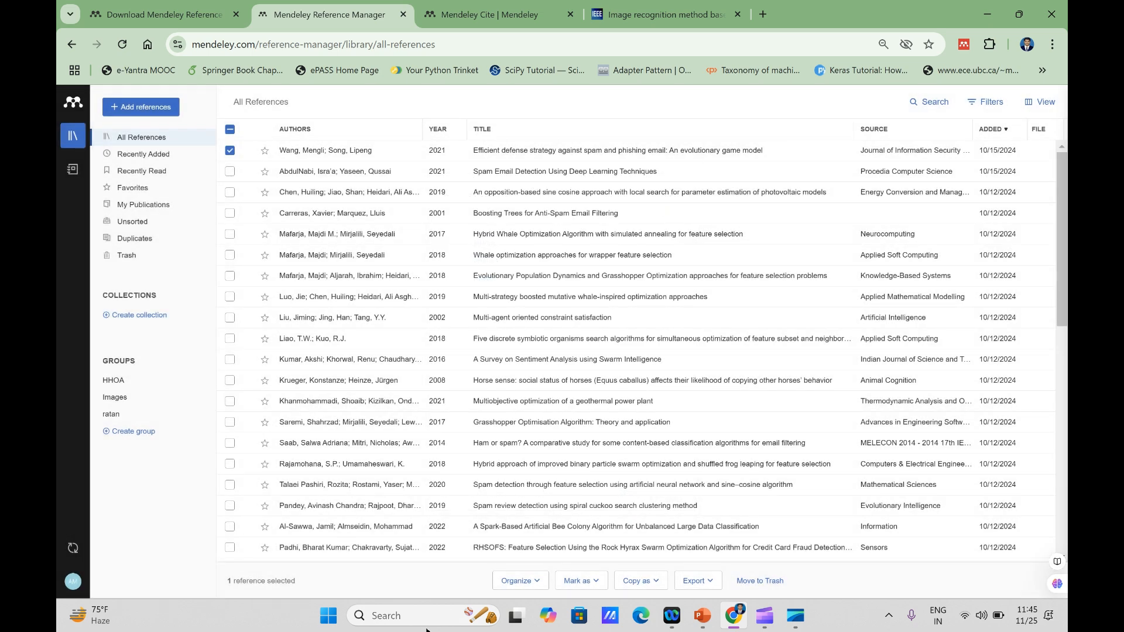
Switch to Word, create a blank document and maximize its window
left_click(409, 616)
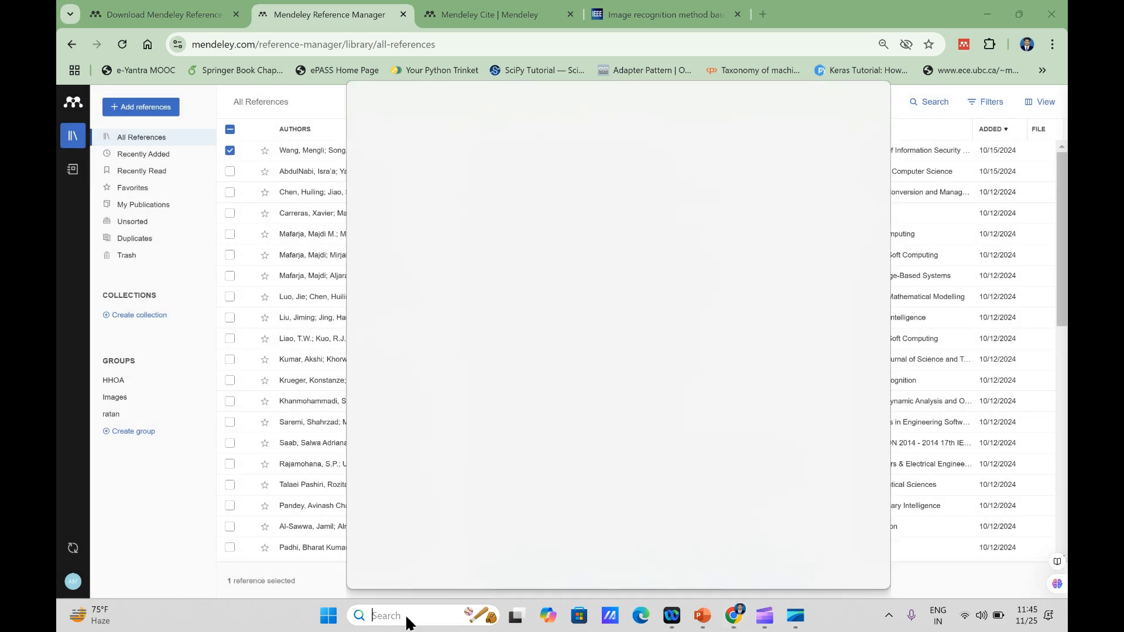
type("word")
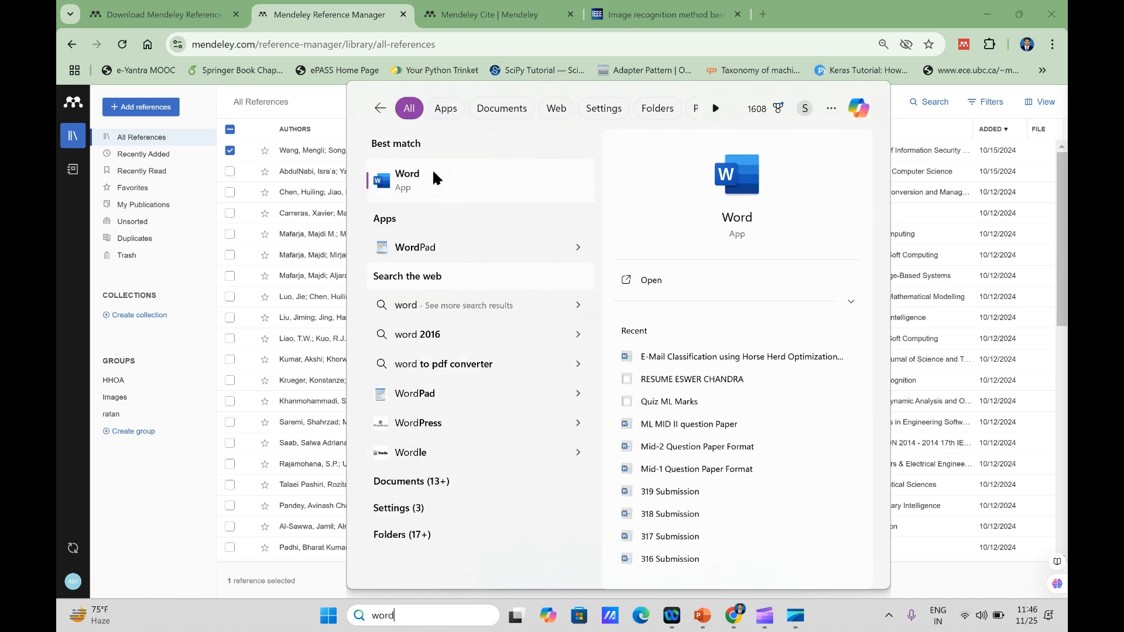
left_click(433, 179)
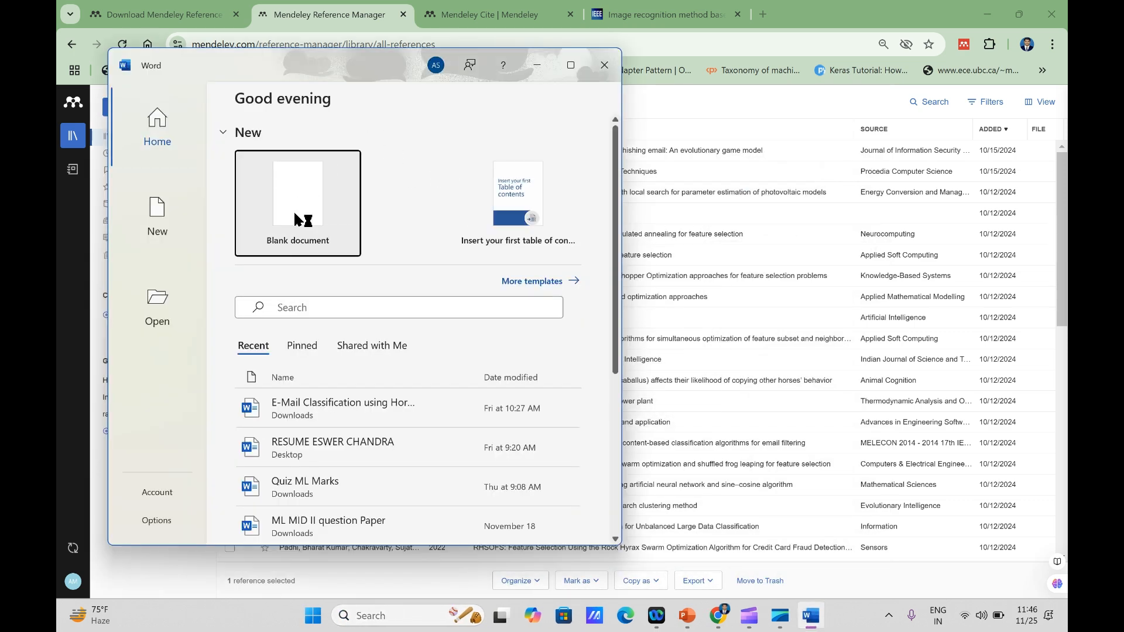
left_click(295, 215)
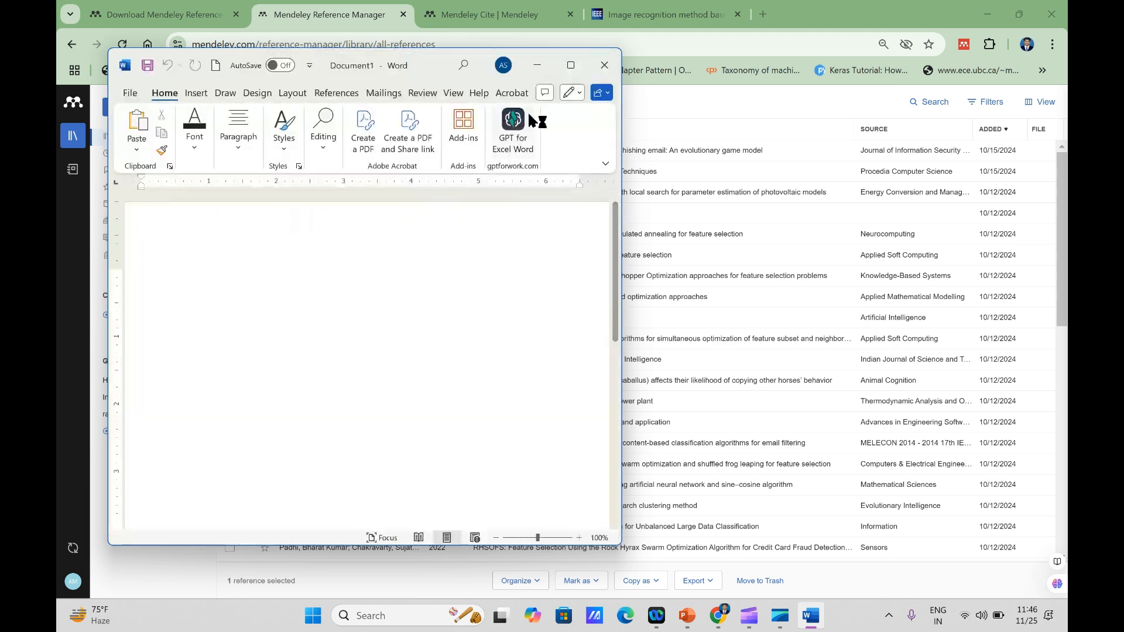
left_click(567, 65)
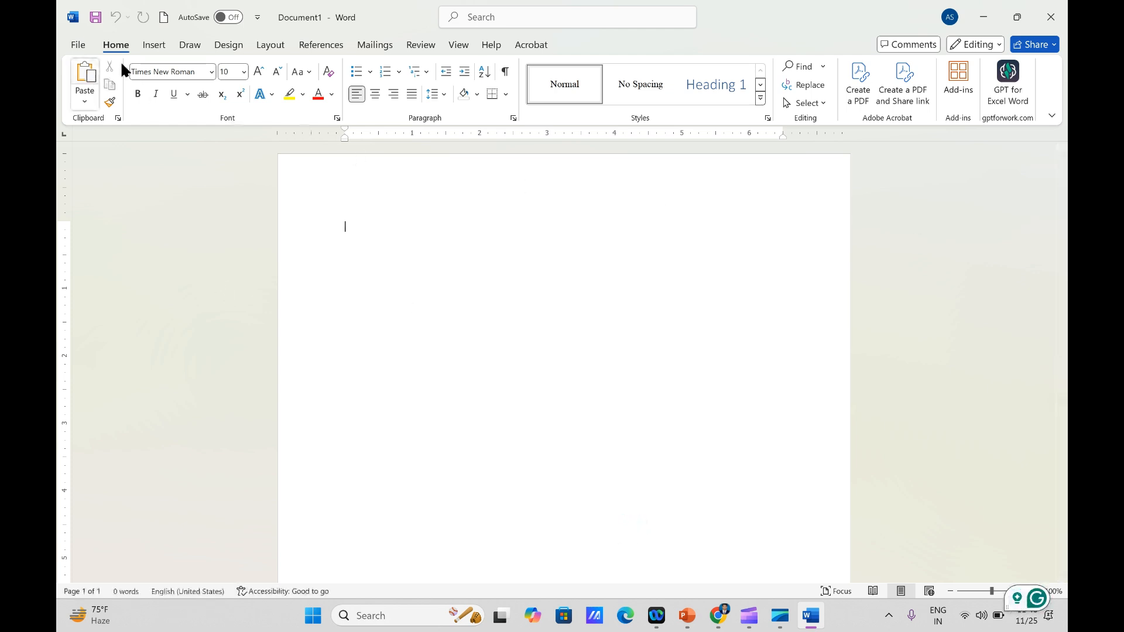
Open Mendeley Cite in the document and sign in by entering the account password
left_click(321, 46)
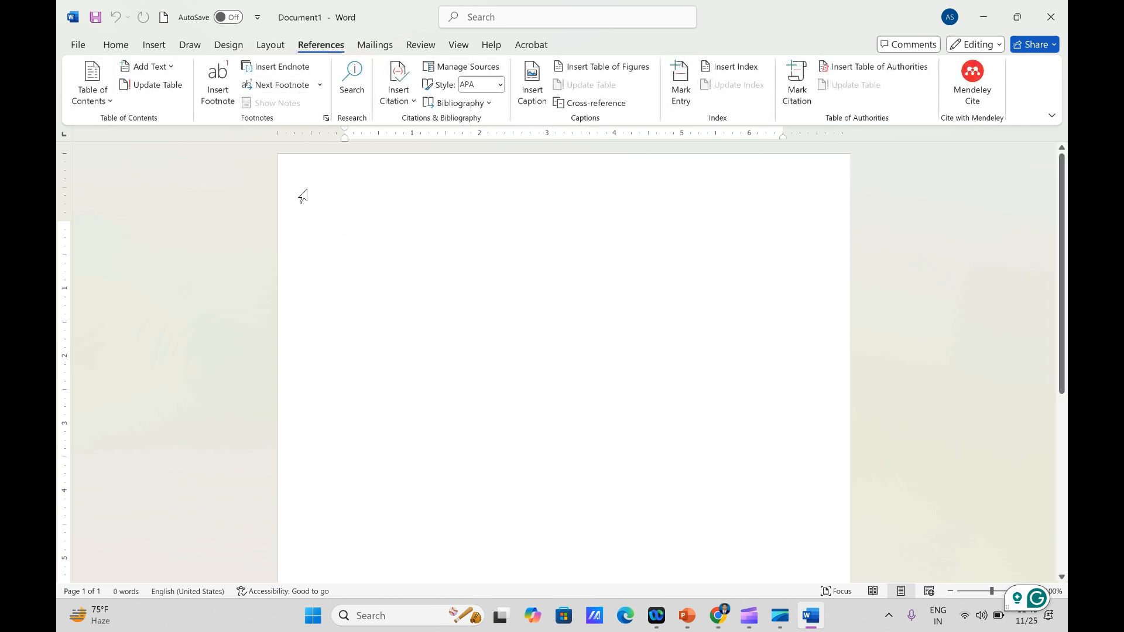
left_click(976, 109)
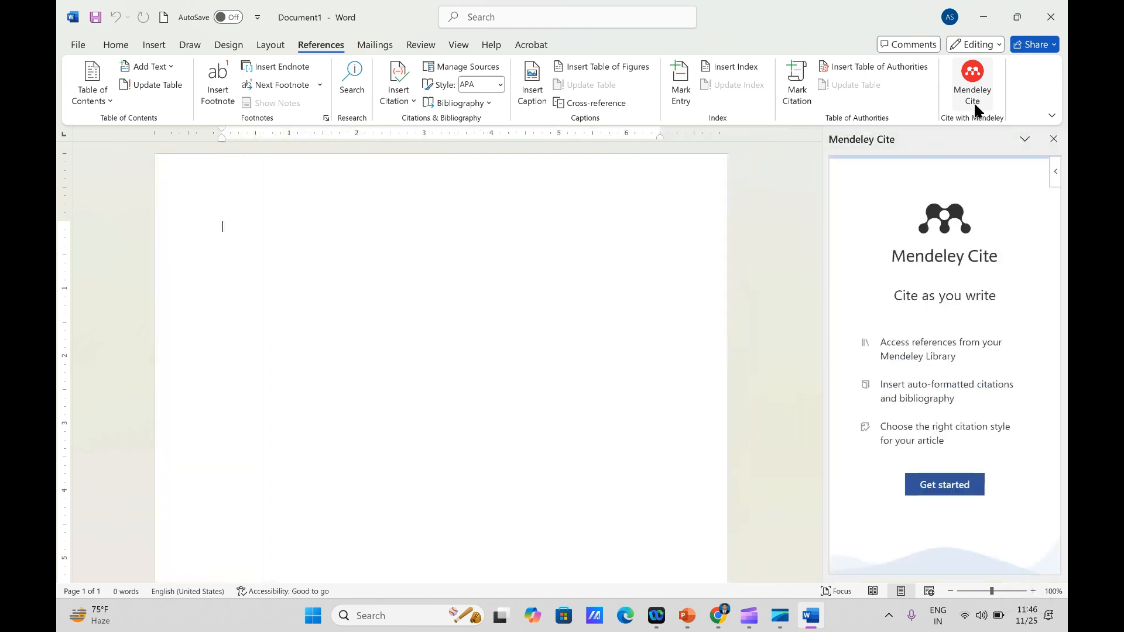
left_click(951, 491)
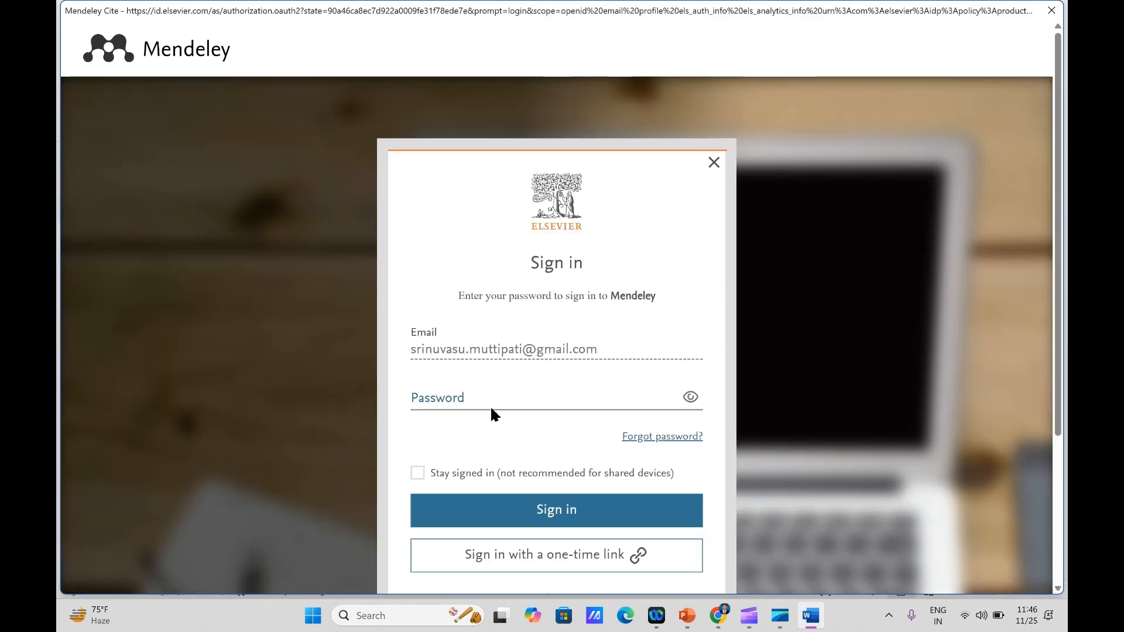
left_click(490, 402)
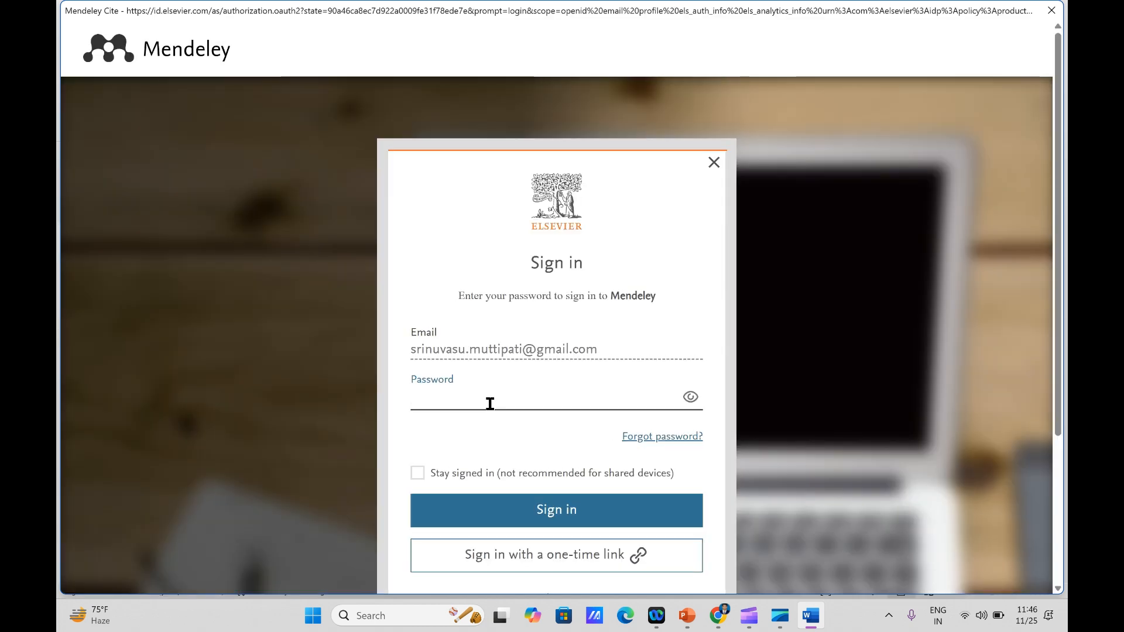
type("•••")
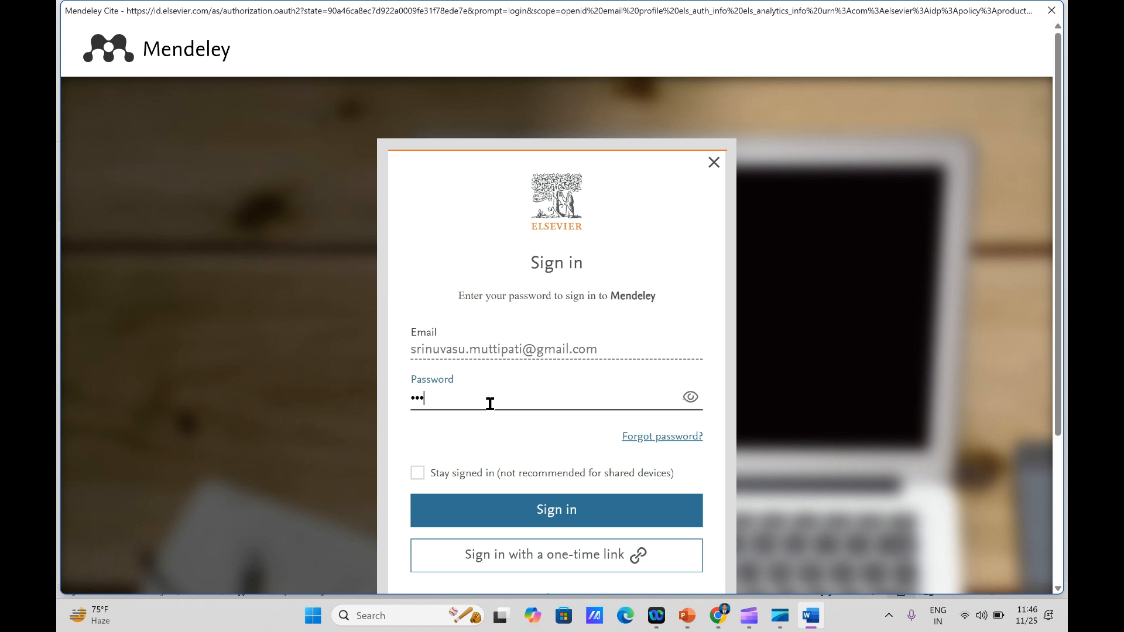
key("BackSpace")
key("BackSpace")
key("BackSpace")
type("•••••••••")
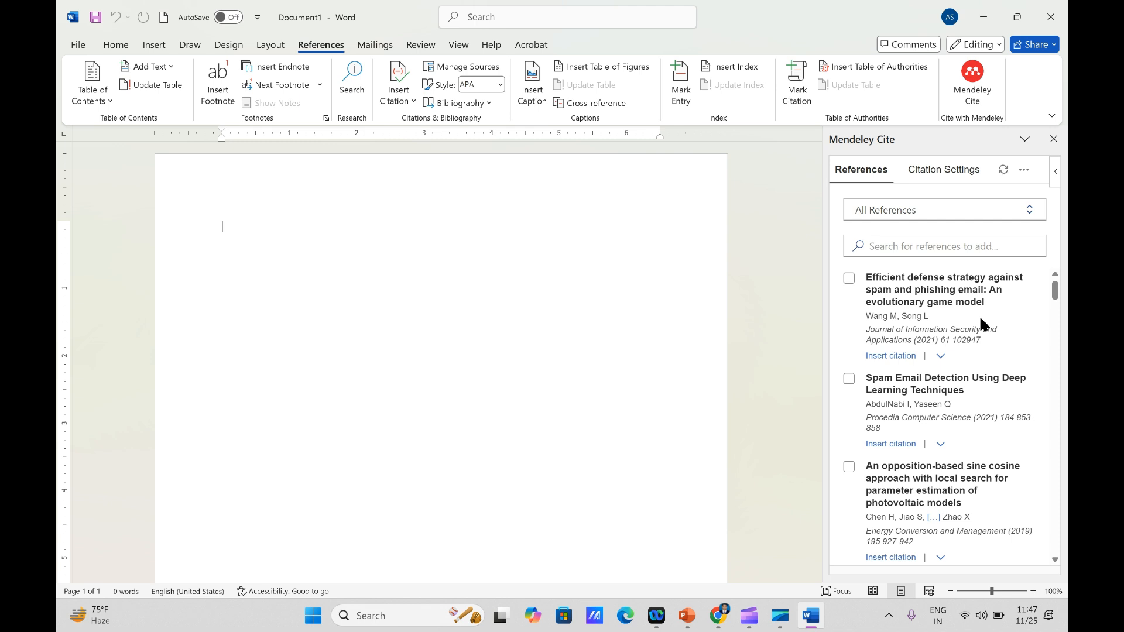
Preview the Citation Compass (Kildekompasset) - APA (note), IEEE and American Sociological Association 6th/7th edition citation styles
left_click(954, 181)
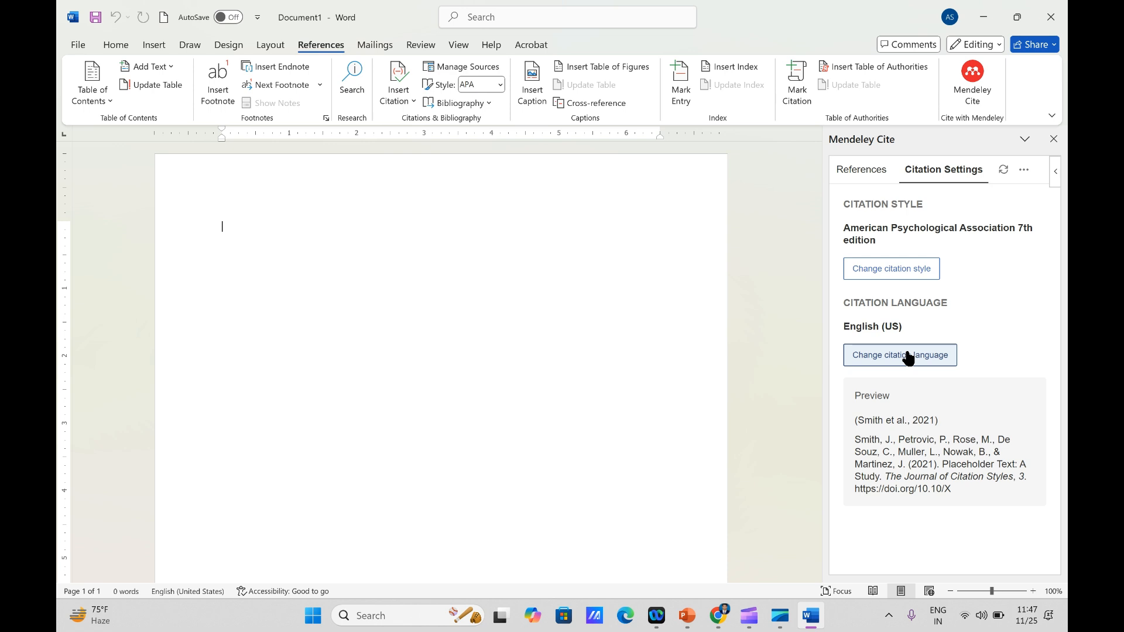
left_click(899, 272)
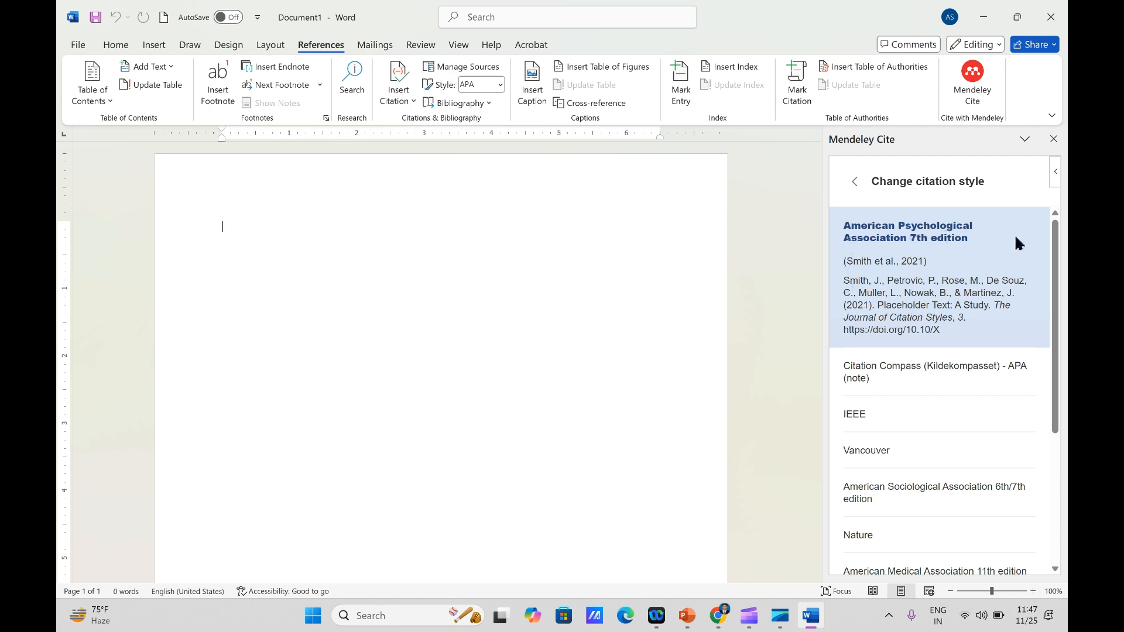
right_click(1056, 296)
left_click(865, 374)
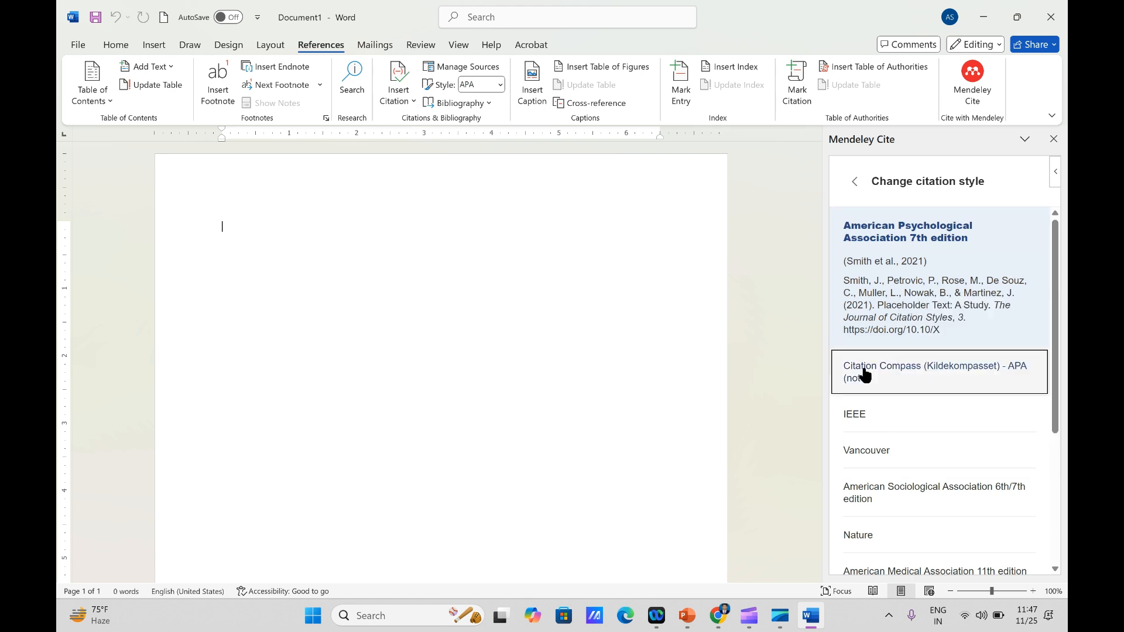
left_click(865, 372)
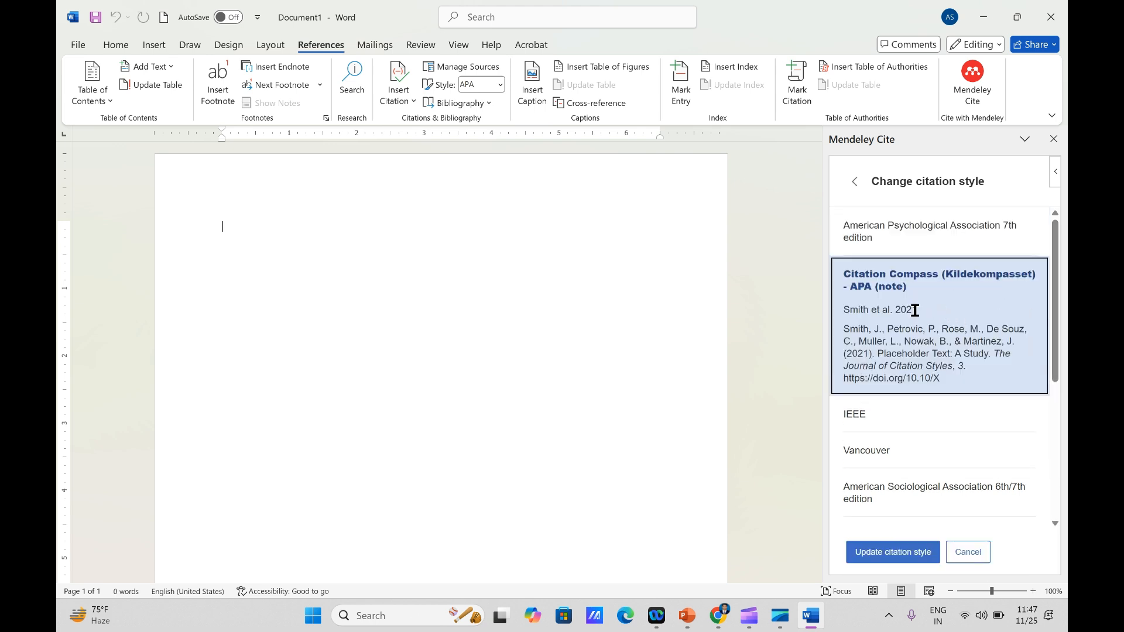
left_click(883, 419)
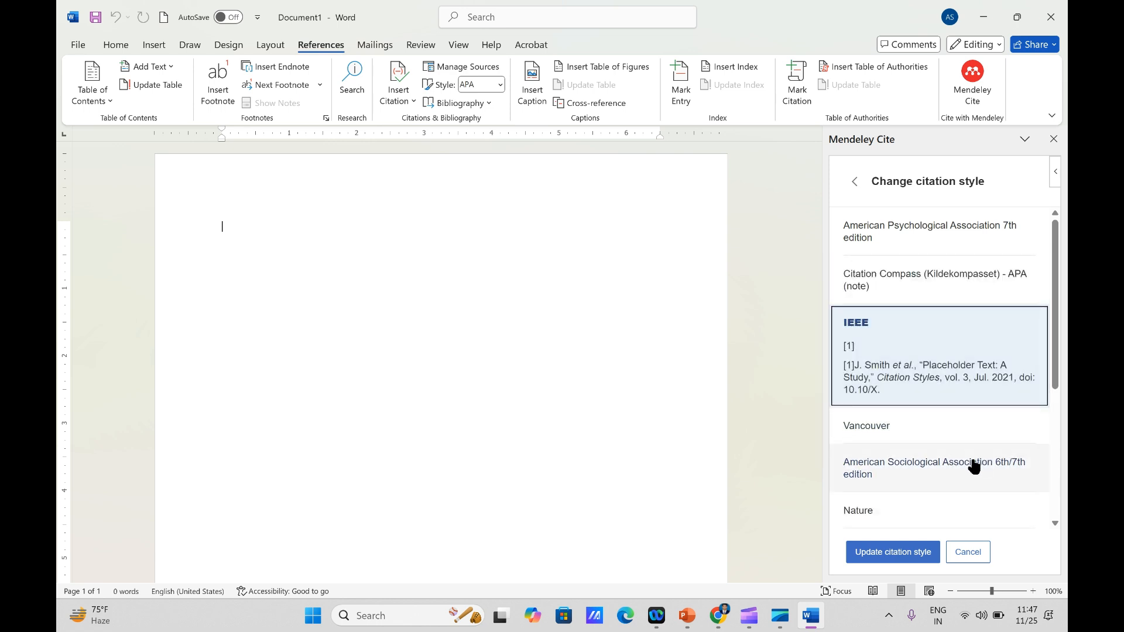
left_click(884, 429)
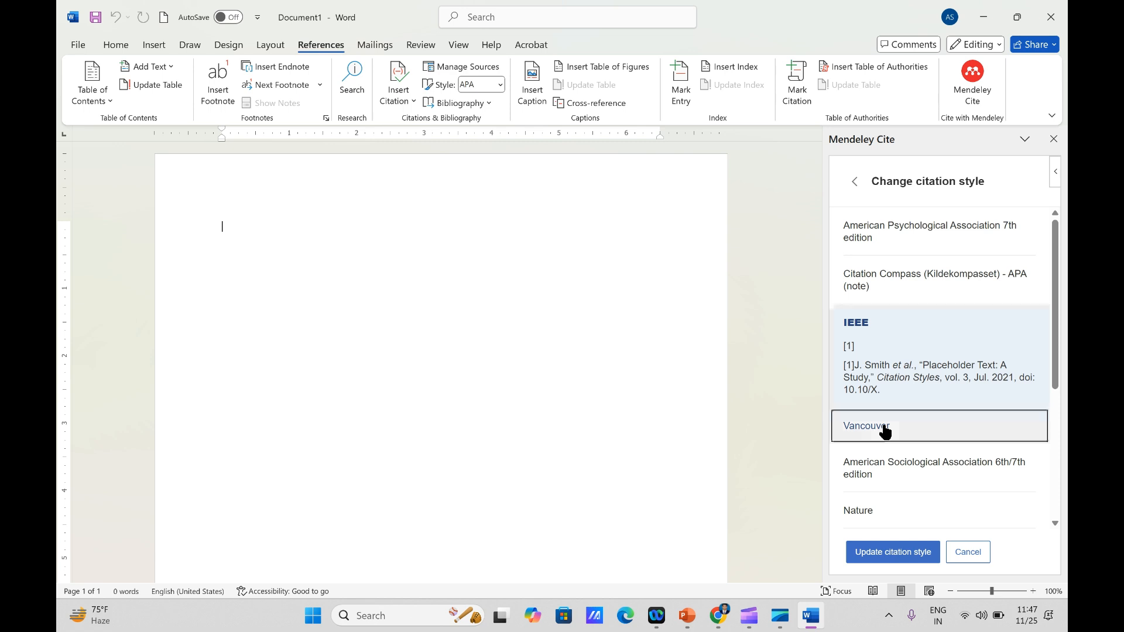
left_click(883, 474)
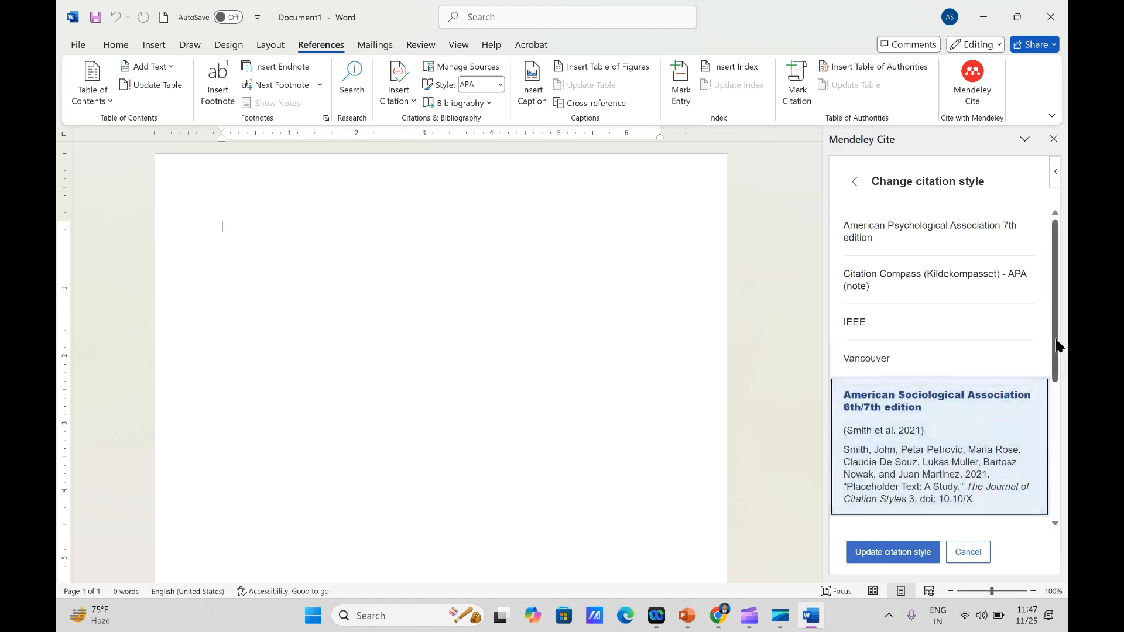
Set the citation style to Citation Compass (Kildekompasset) - APA (note)
right_click(1050, 379)
left_click_drag(1056, 355, 1058, 535)
scroll(1038, 386, "up", 5)
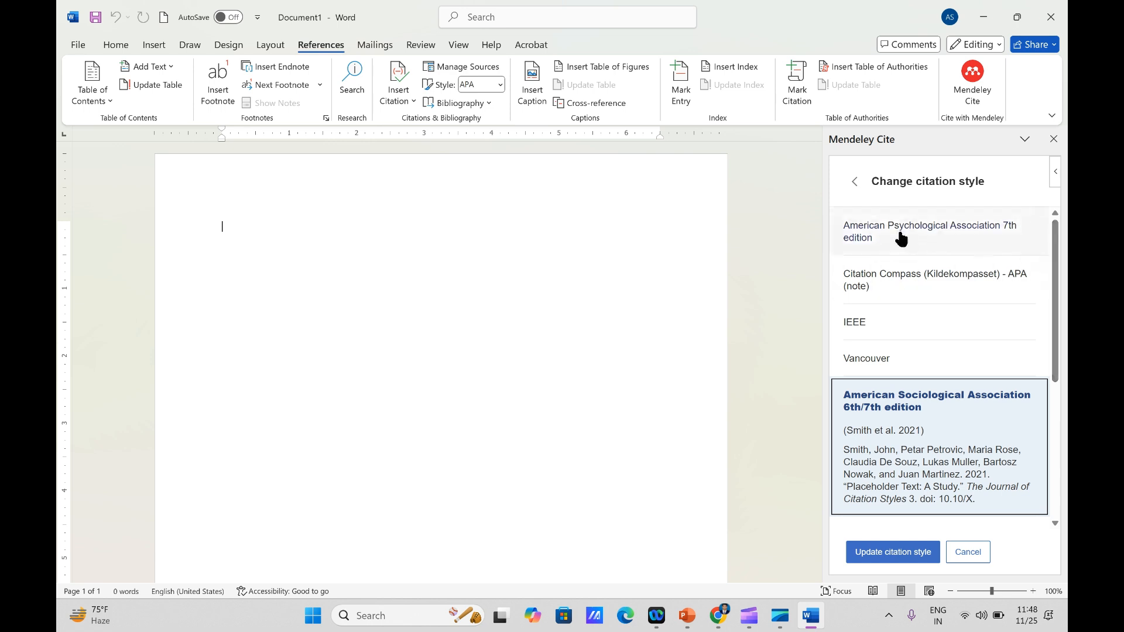
left_click(934, 280)
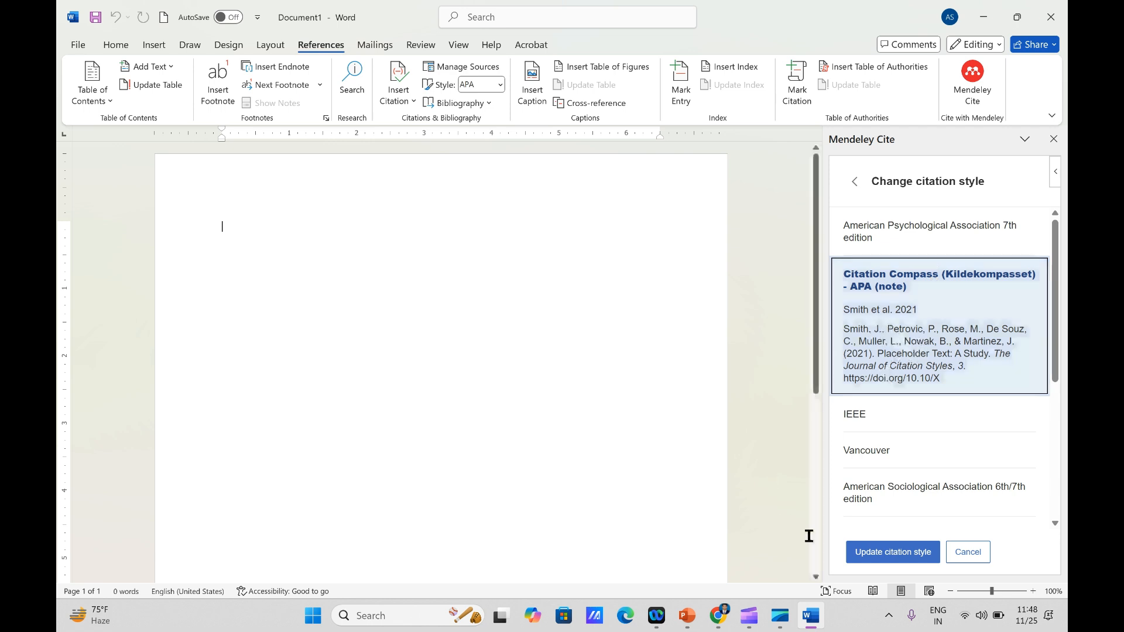
left_click(884, 556)
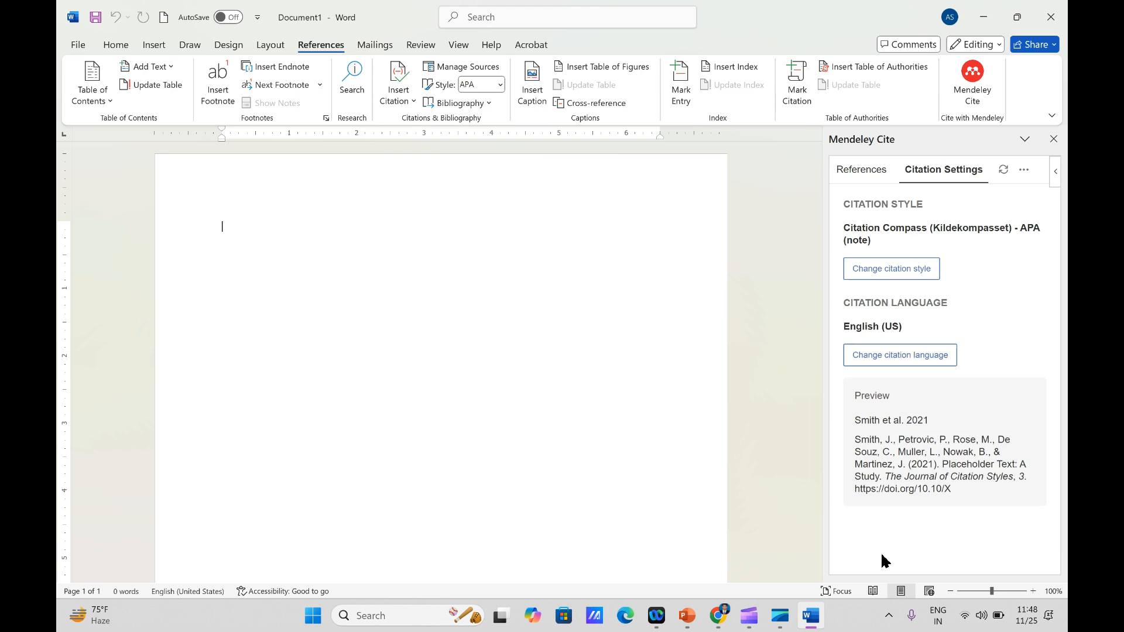
Enter the text "Avbajvalkvalvkanlakdbjkvna" and cite "Efficient defense strategy against spam and phishing email: An evolutionary game model" after it
left_click(868, 175)
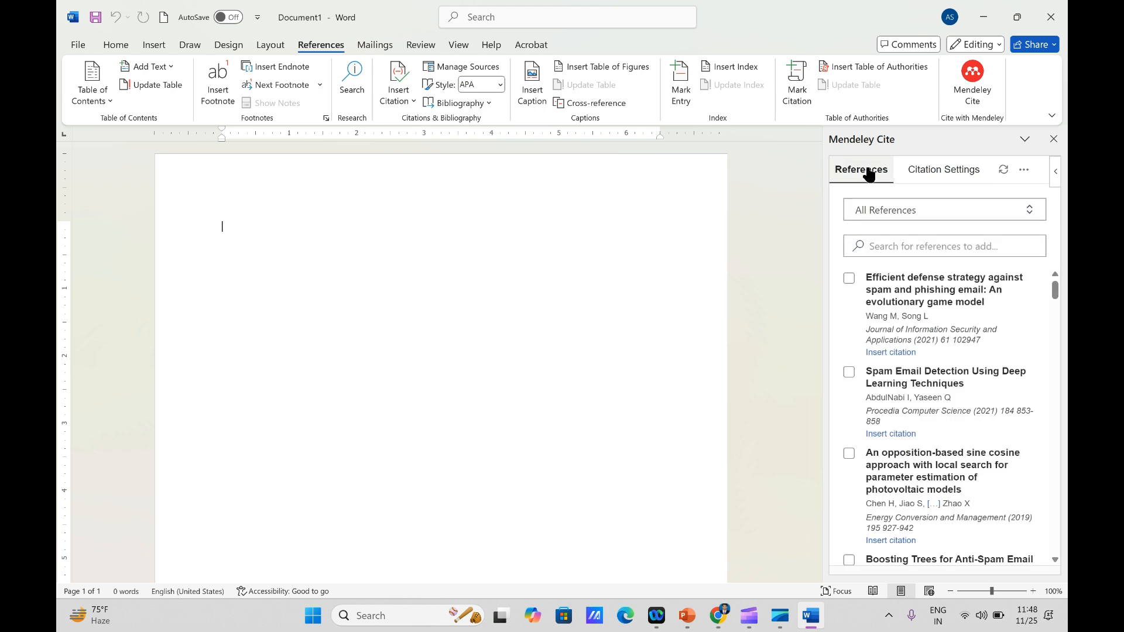
left_click(253, 221)
type("a")
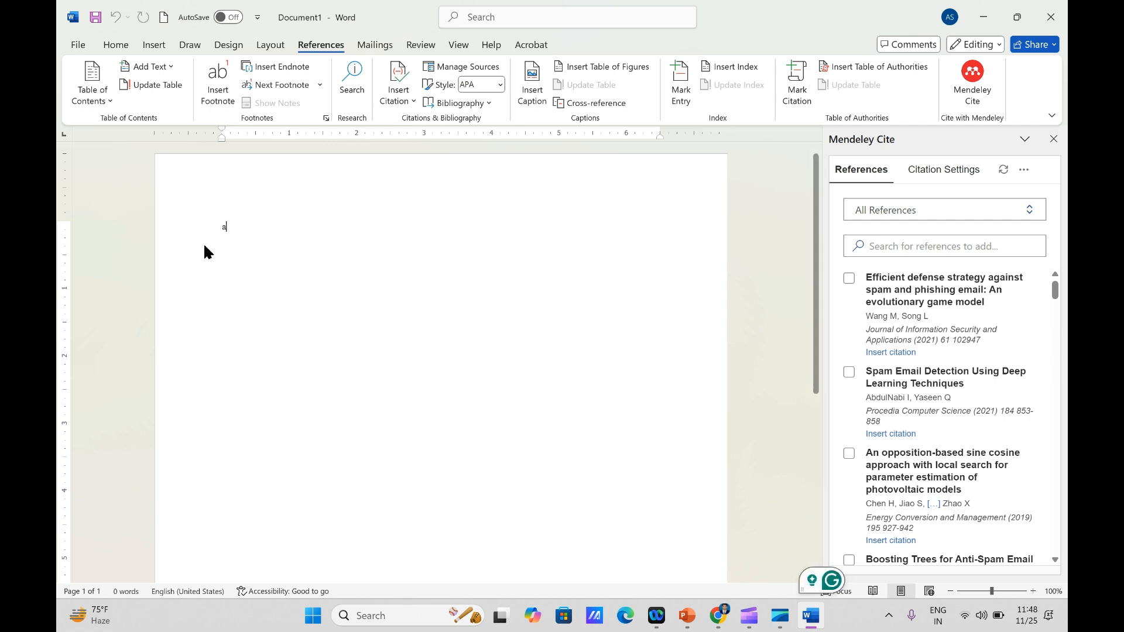
type("vbajvalkvalvkanlakdbjkvna")
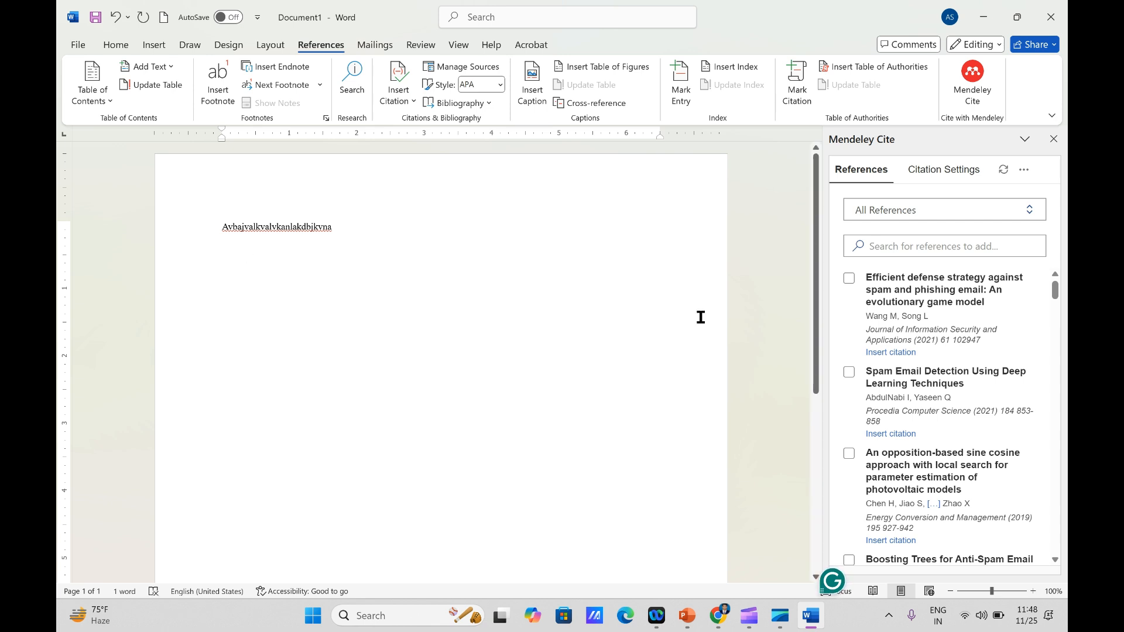
left_click(848, 279)
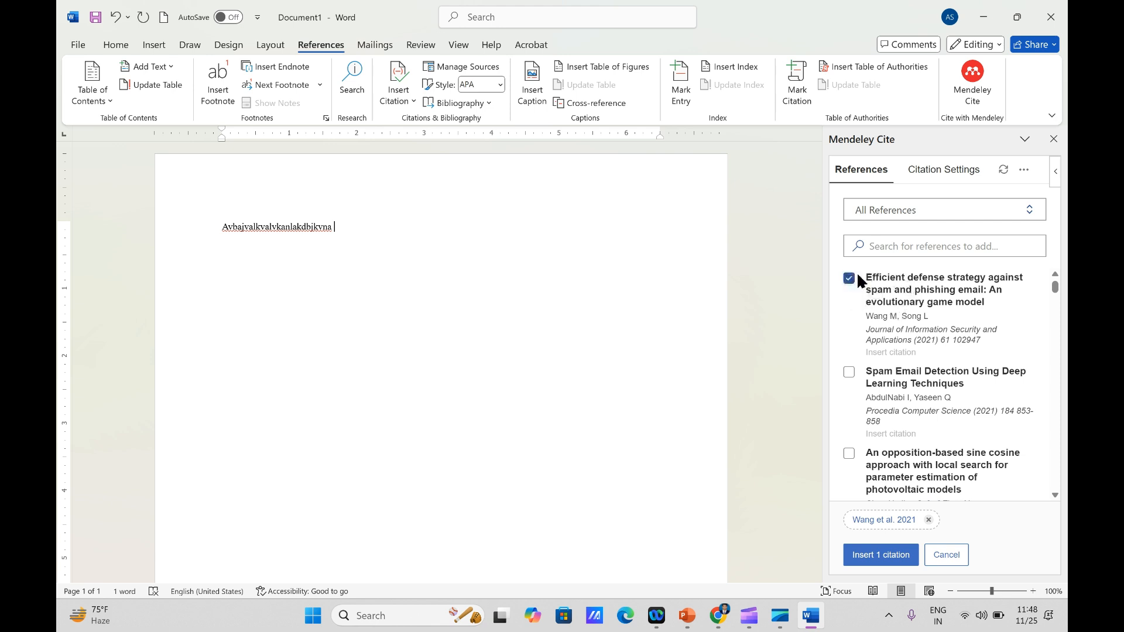
left_click(895, 562)
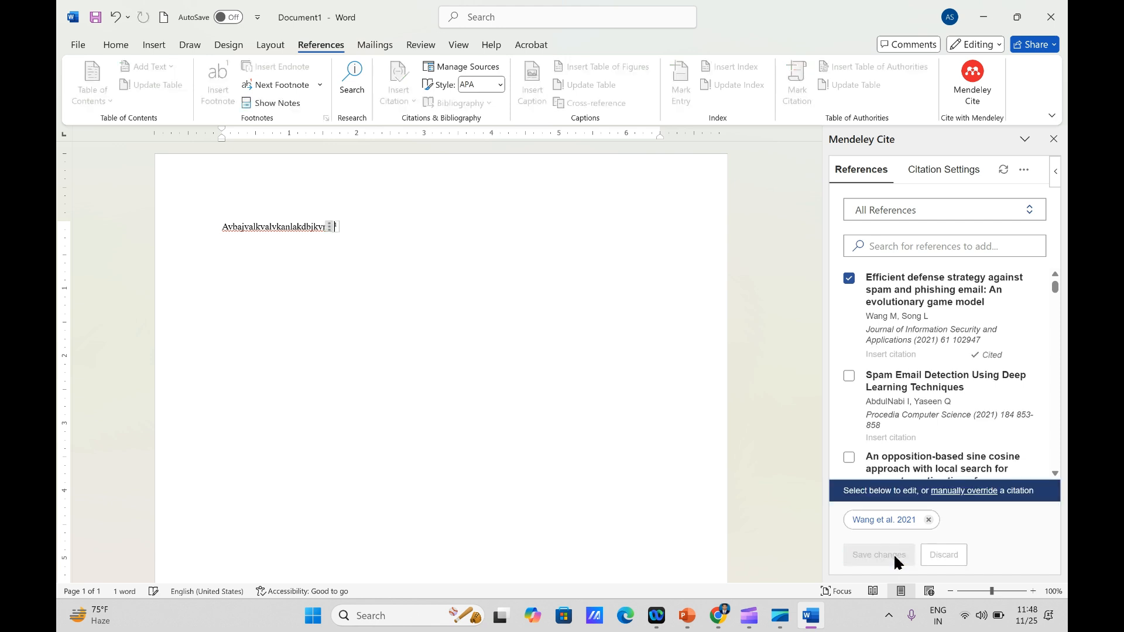
Add the text "Ajjkaavnakloiahvad[" behind the first citation and cite "Spam Email Detection Using Deep Learning Techniques" after it
left_click(358, 226)
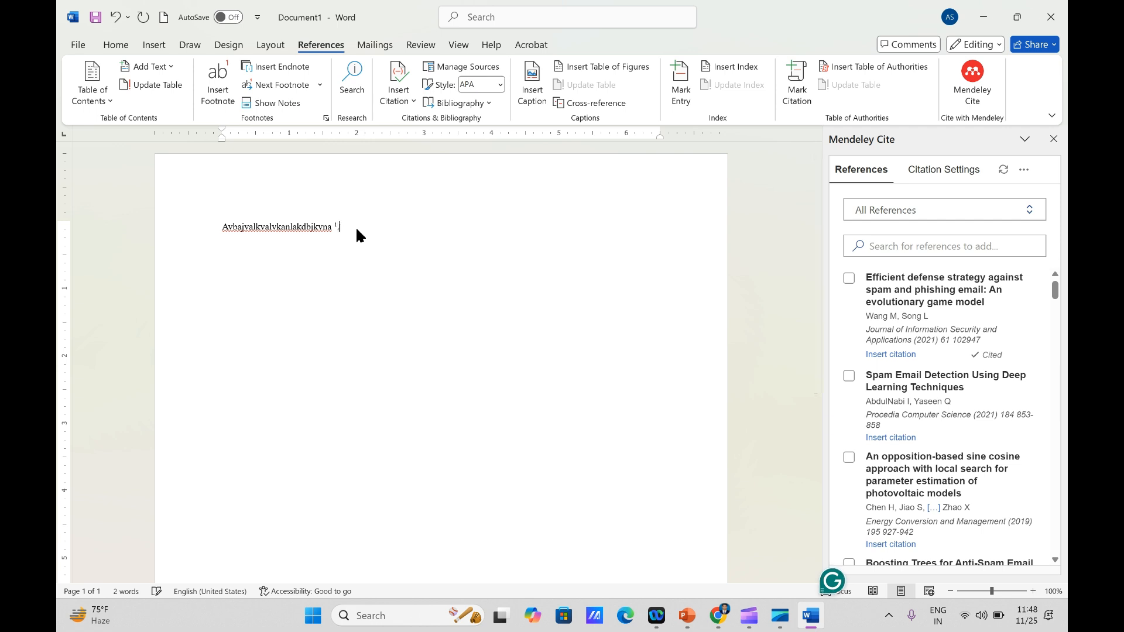
type("ajjkaavnakloiahvad[")
left_click(848, 377)
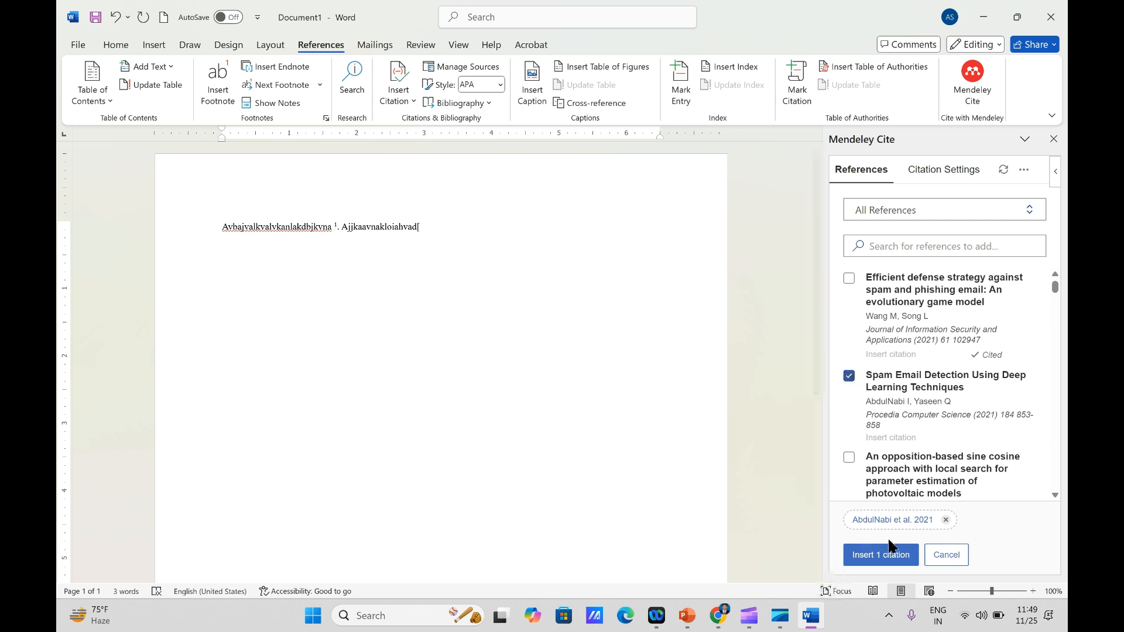
left_click(894, 560)
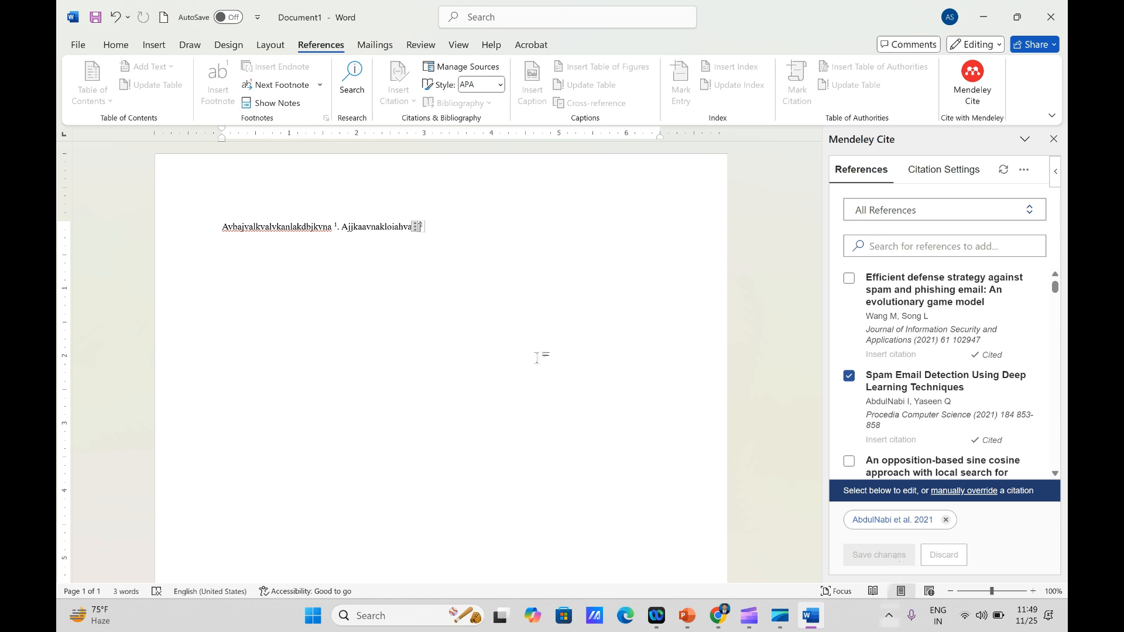
Add a closing bracket "]" after the second citation and enter the heading "Refernces:" below it, followed by a new line
left_click(442, 225)
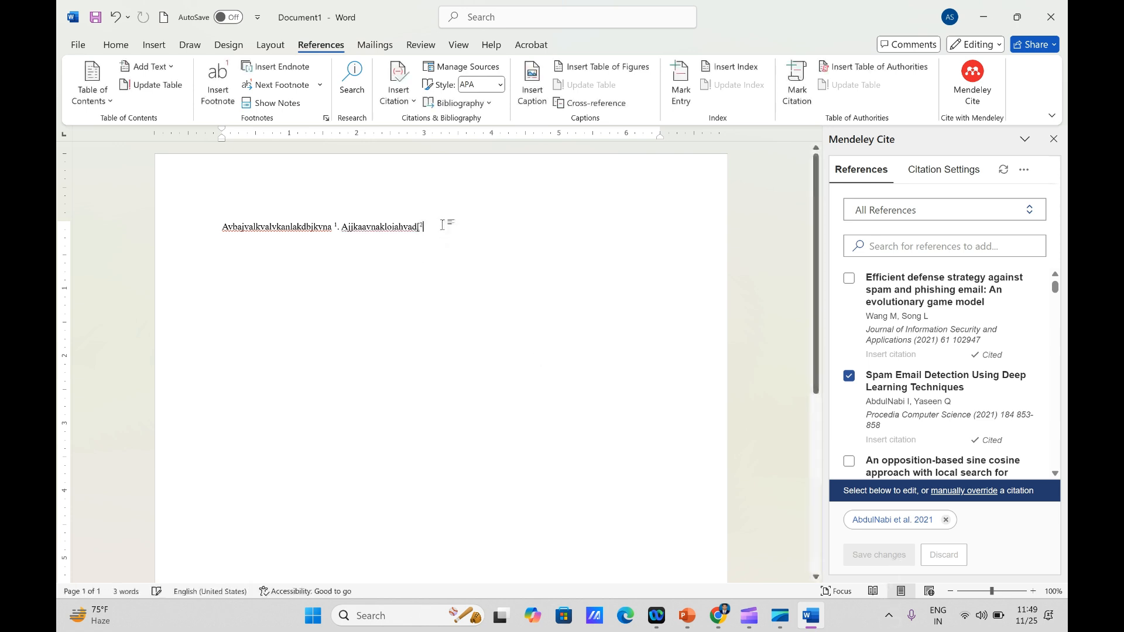
key("BackSpace")
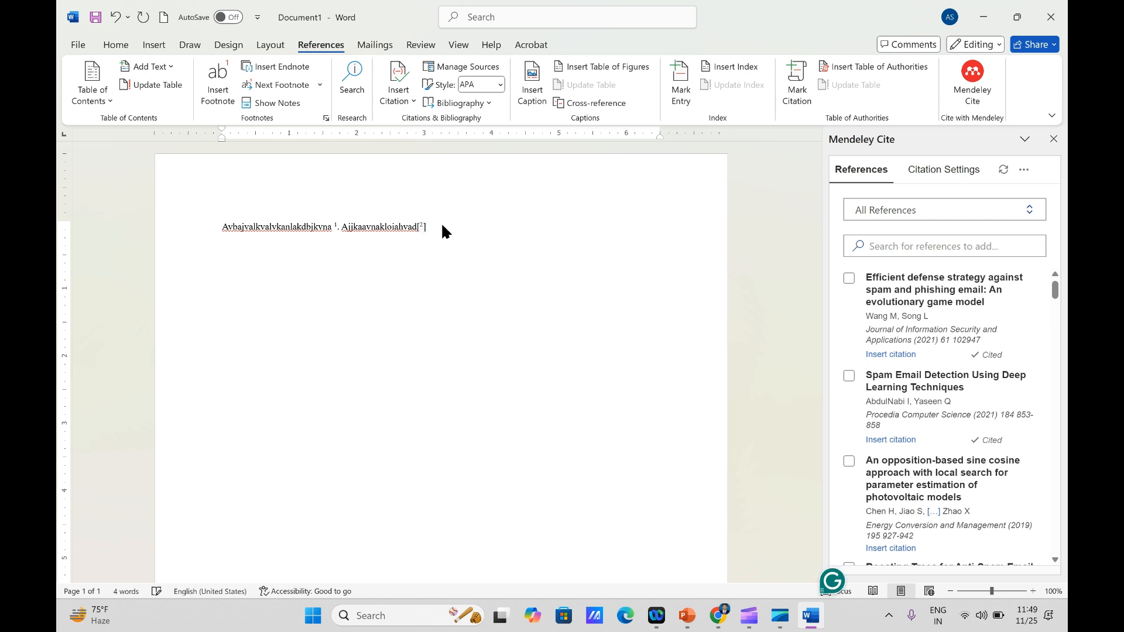
key("Return")
key("Return")
type("Refernces:")
key("Return")
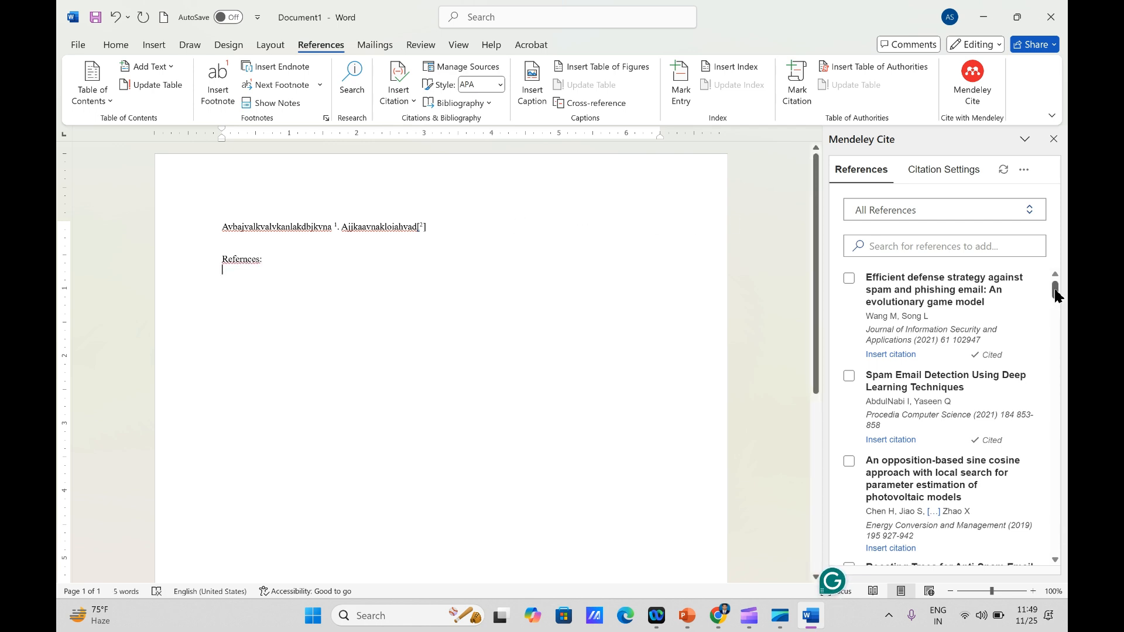
Insert the Mendeley bibliography on the empty line below the "Refernces:" heading
mouse_move(1054, 290)
left_mouse_down()
mouse_move(1052, 332)
mouse_move(1052, 286)
left_mouse_up()
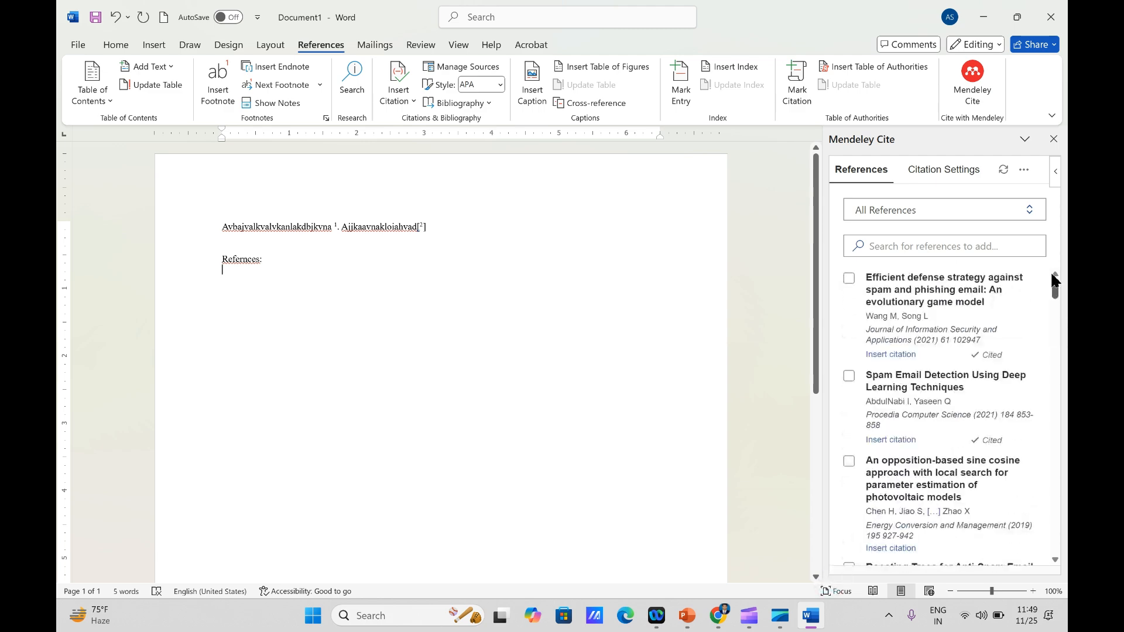
left_click(1023, 171)
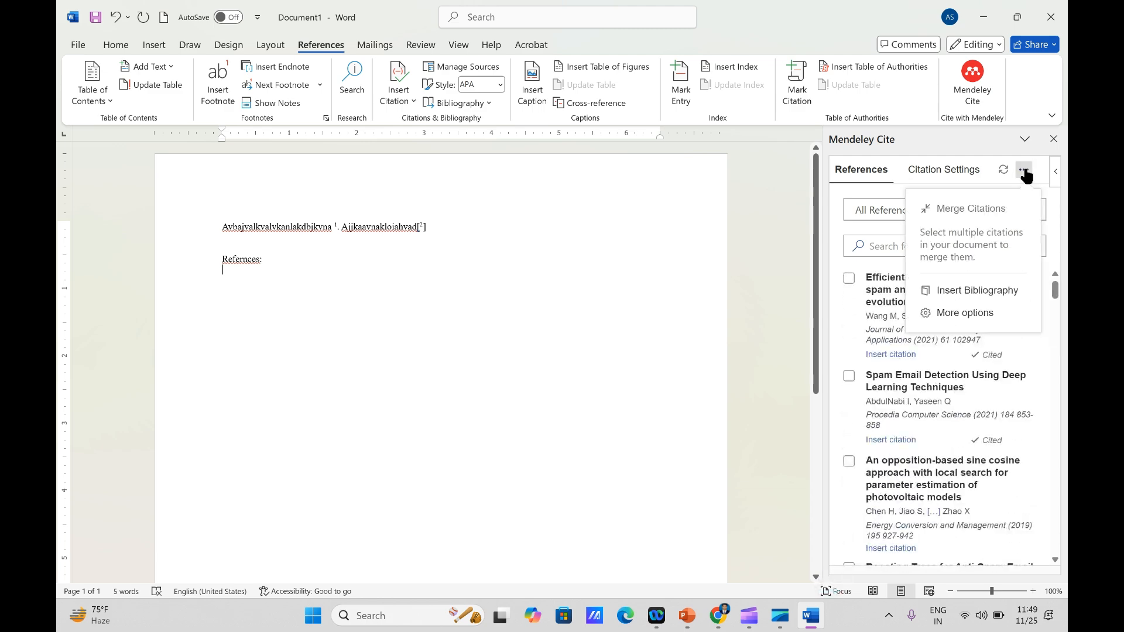
left_click(976, 291)
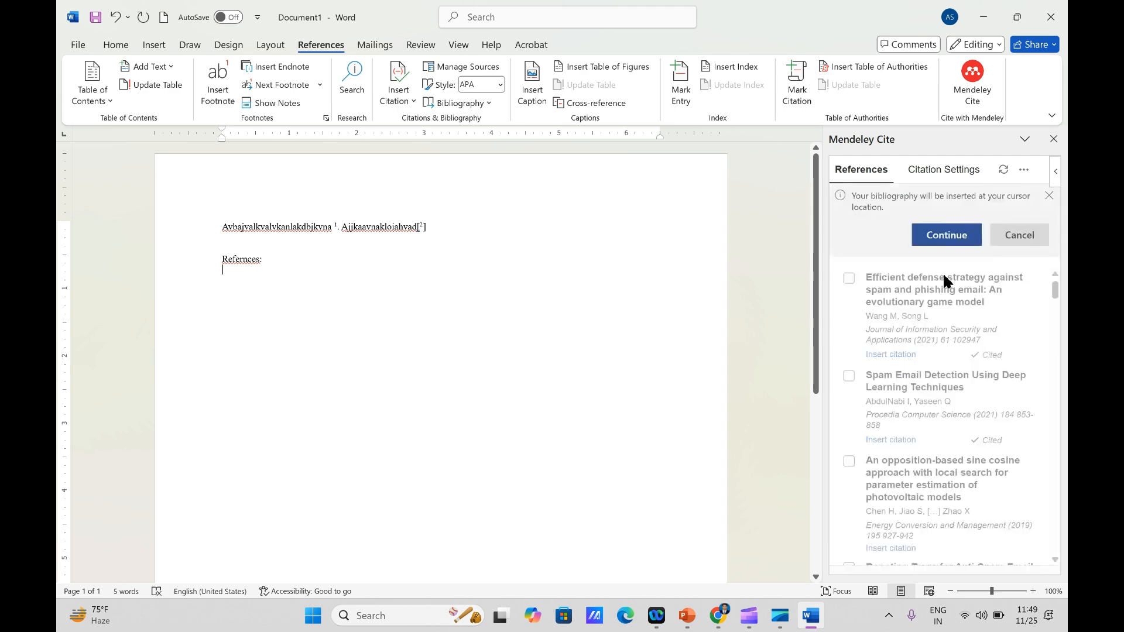
left_click(946, 237)
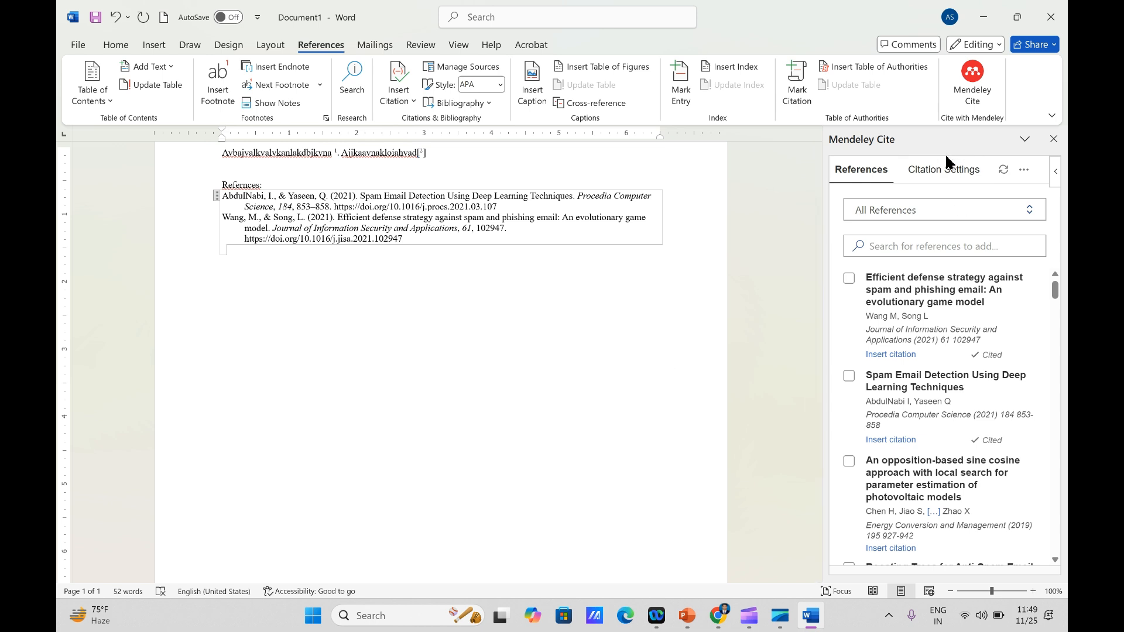
Change the document's Mendeley citation style to IEEE
left_click(946, 171)
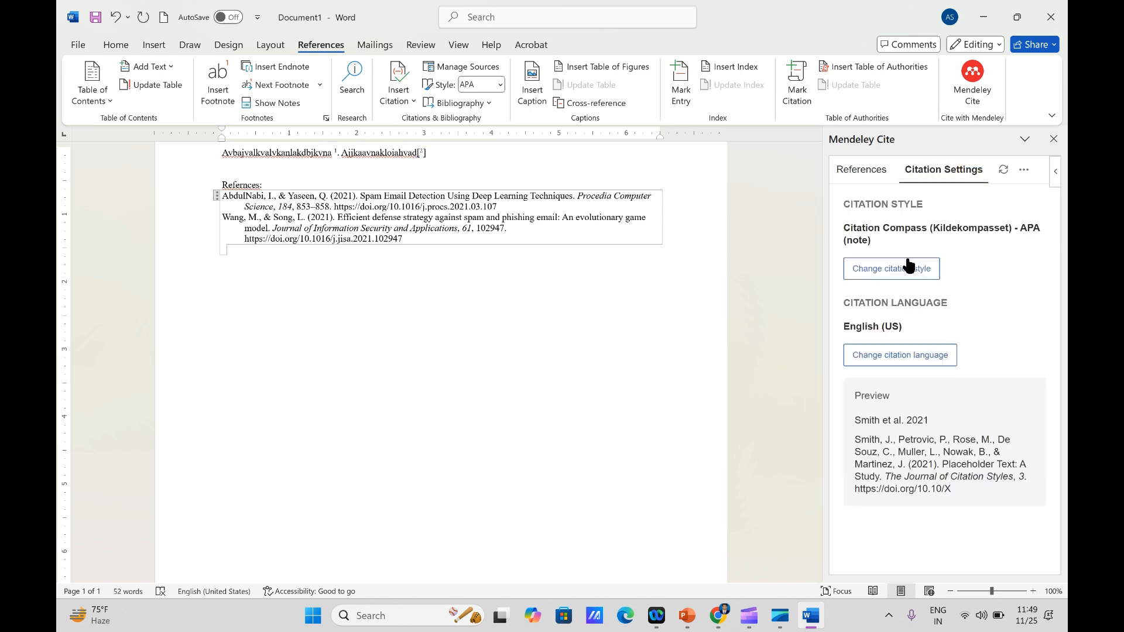
left_click(898, 274)
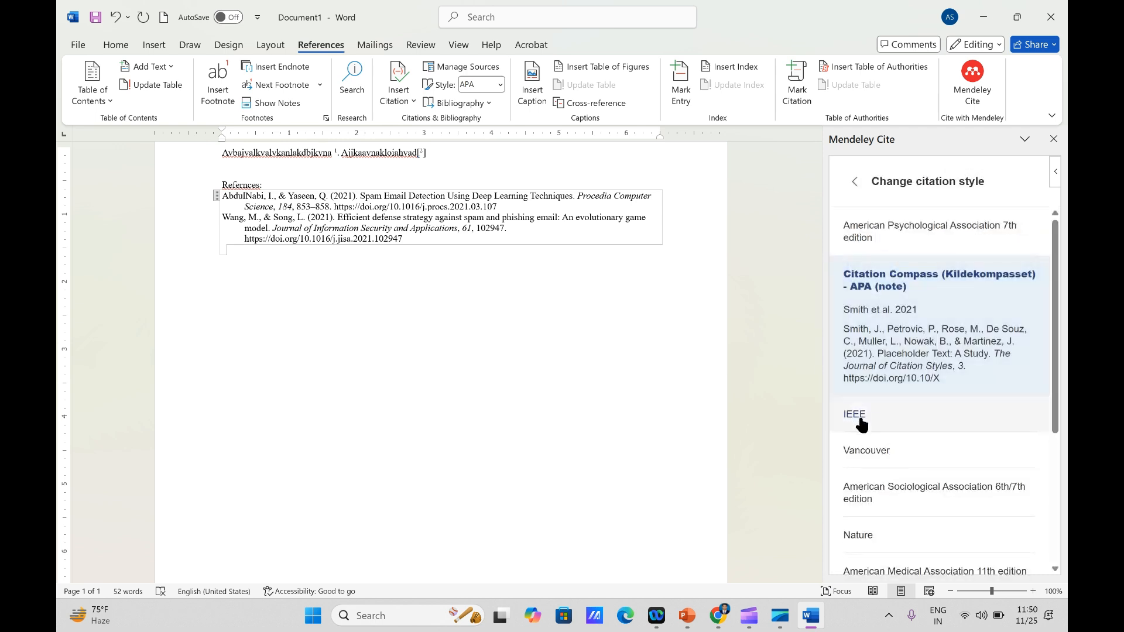
left_click(859, 423)
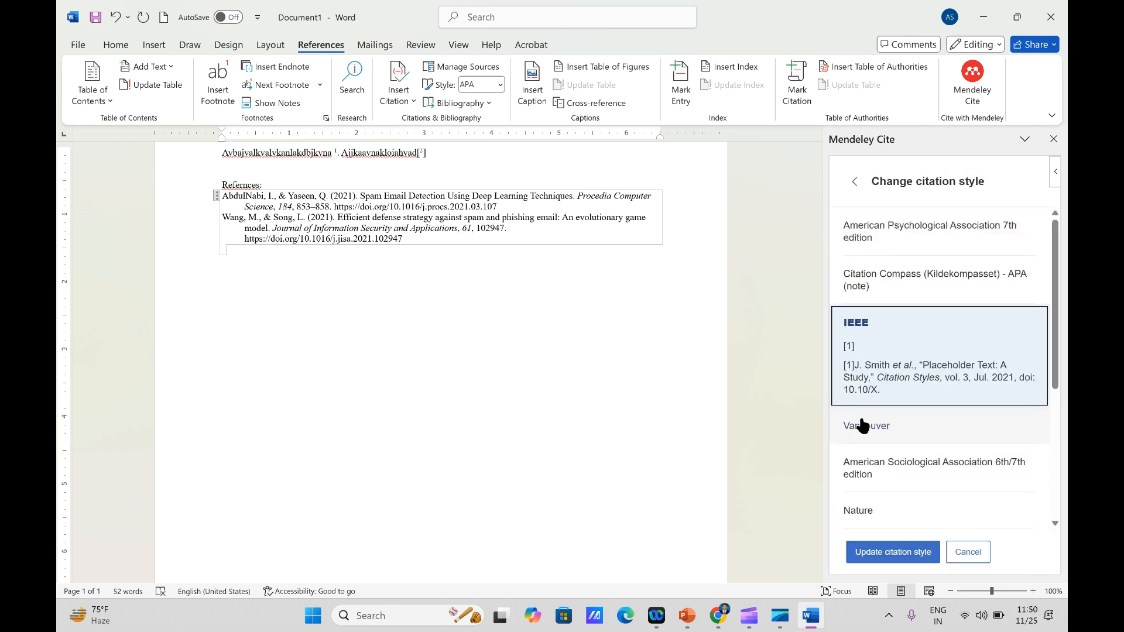
left_click(890, 553)
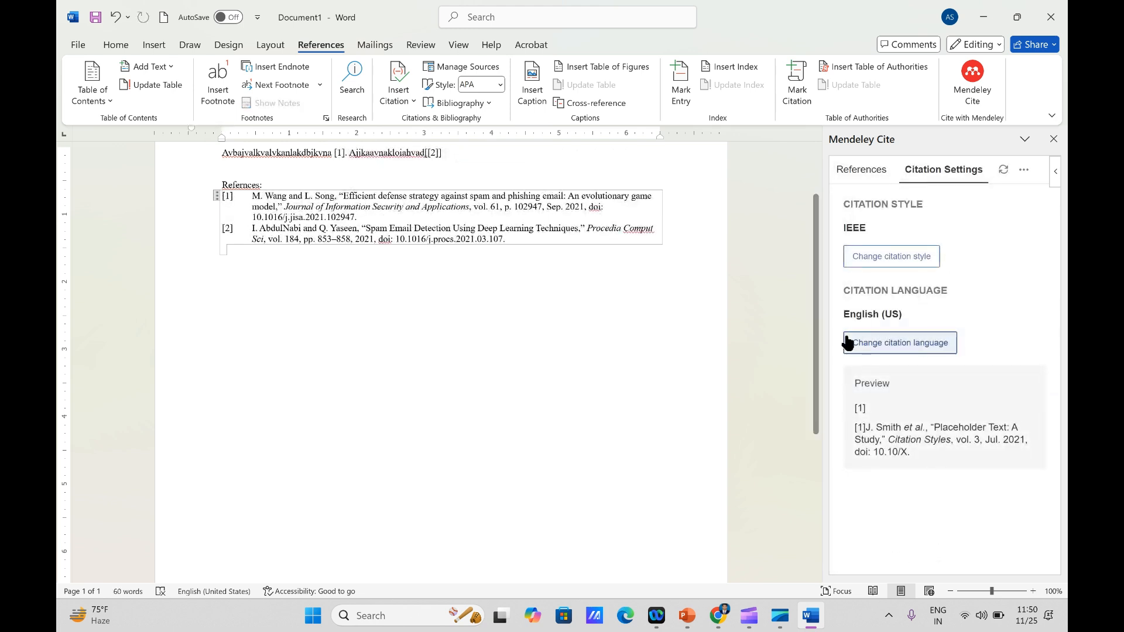
scroll(819, 324, "up", 2)
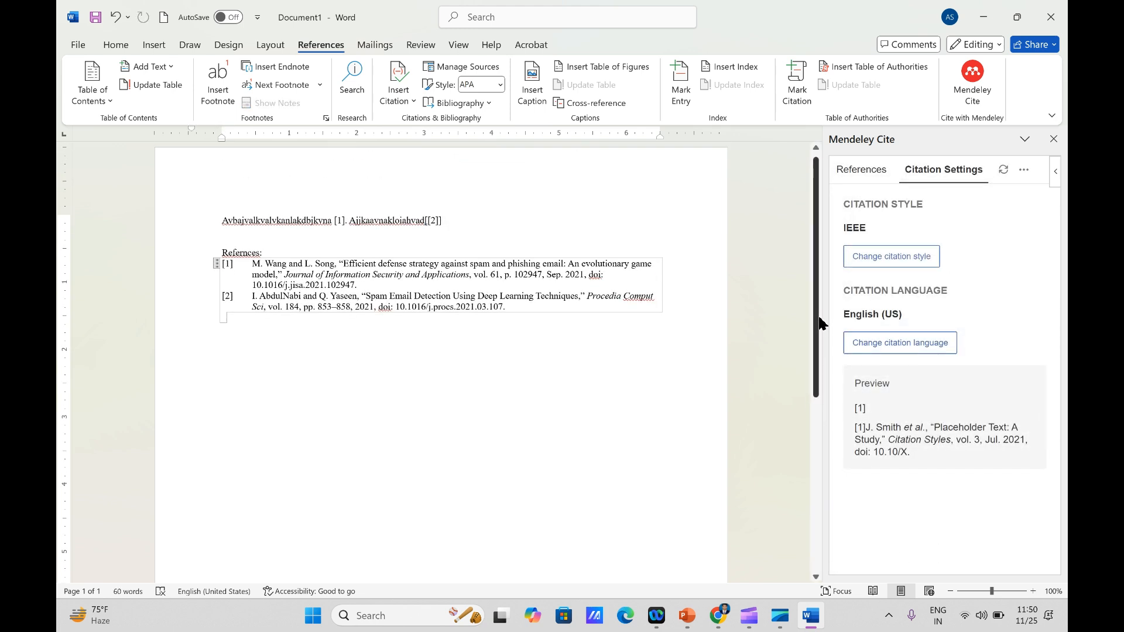